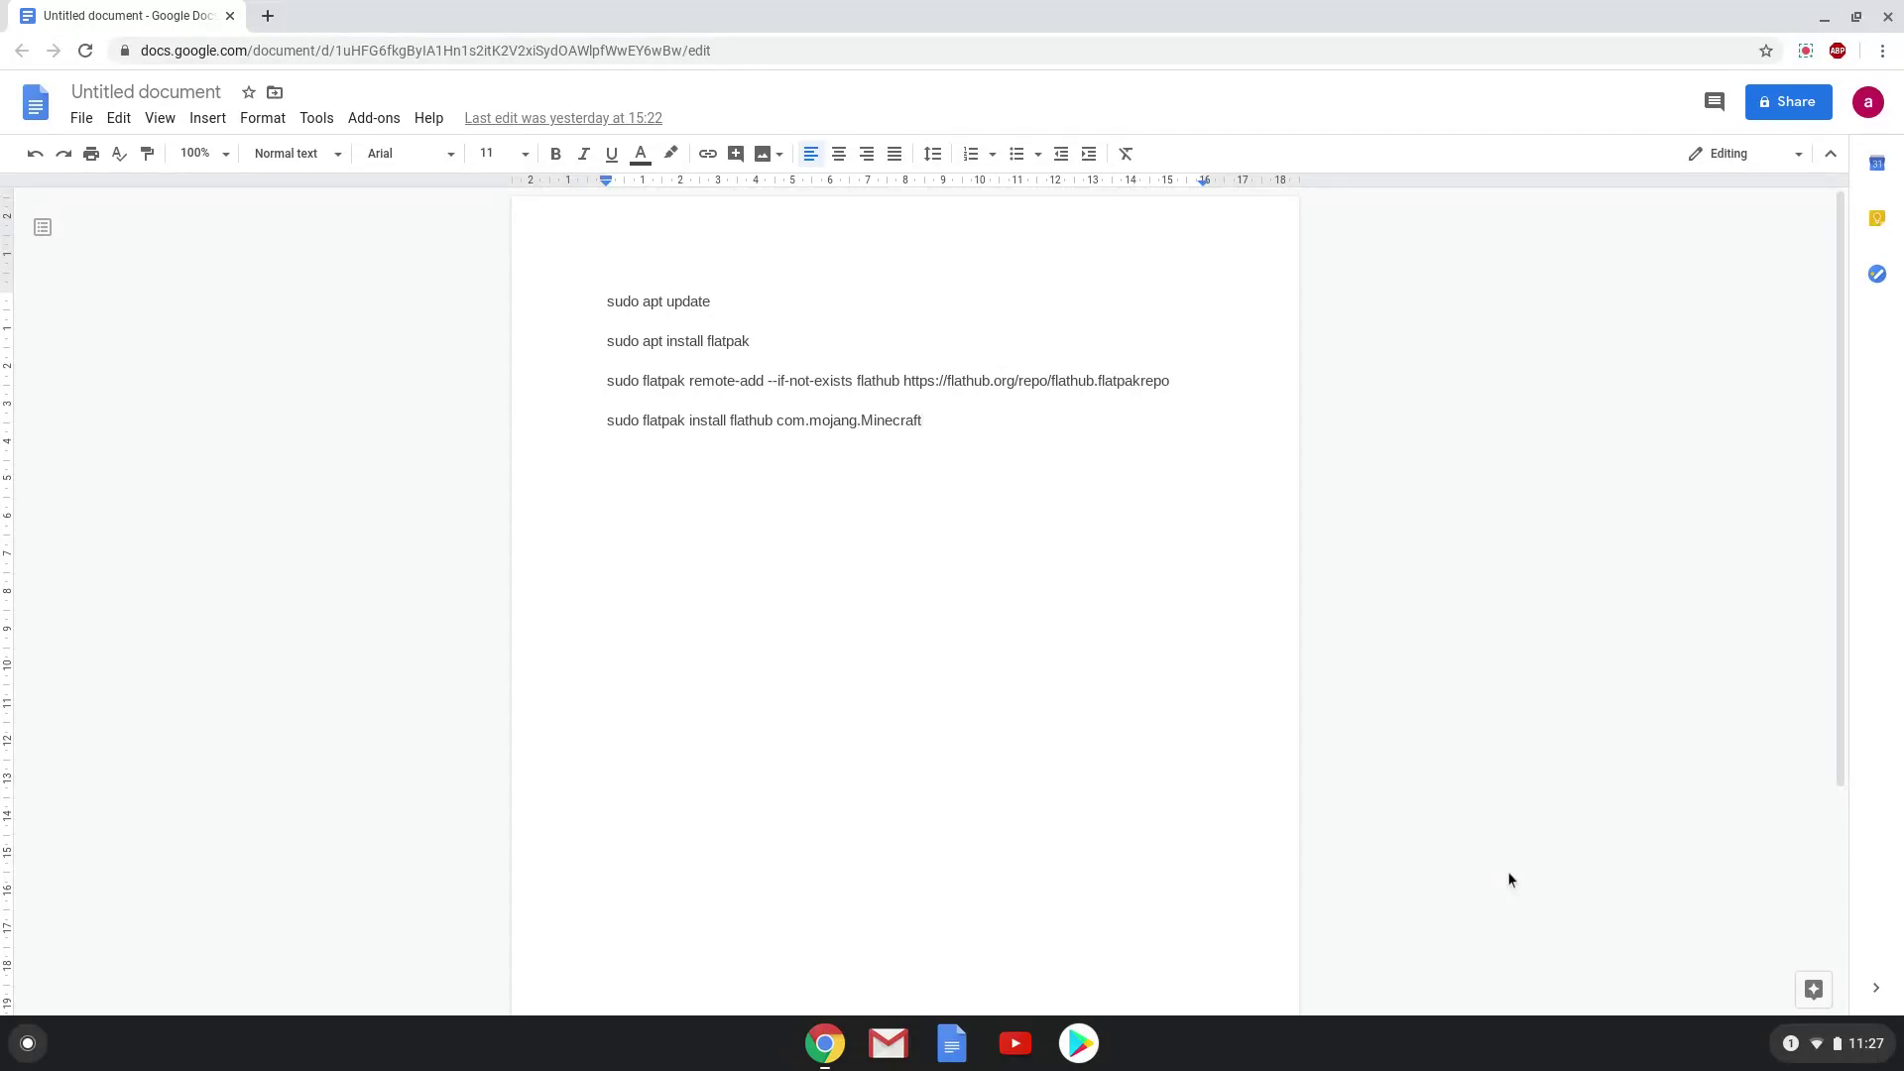
Step: Open Settings from quick settings, go to Linux (Beta) and choose Turn on
left_click(1814, 1049)
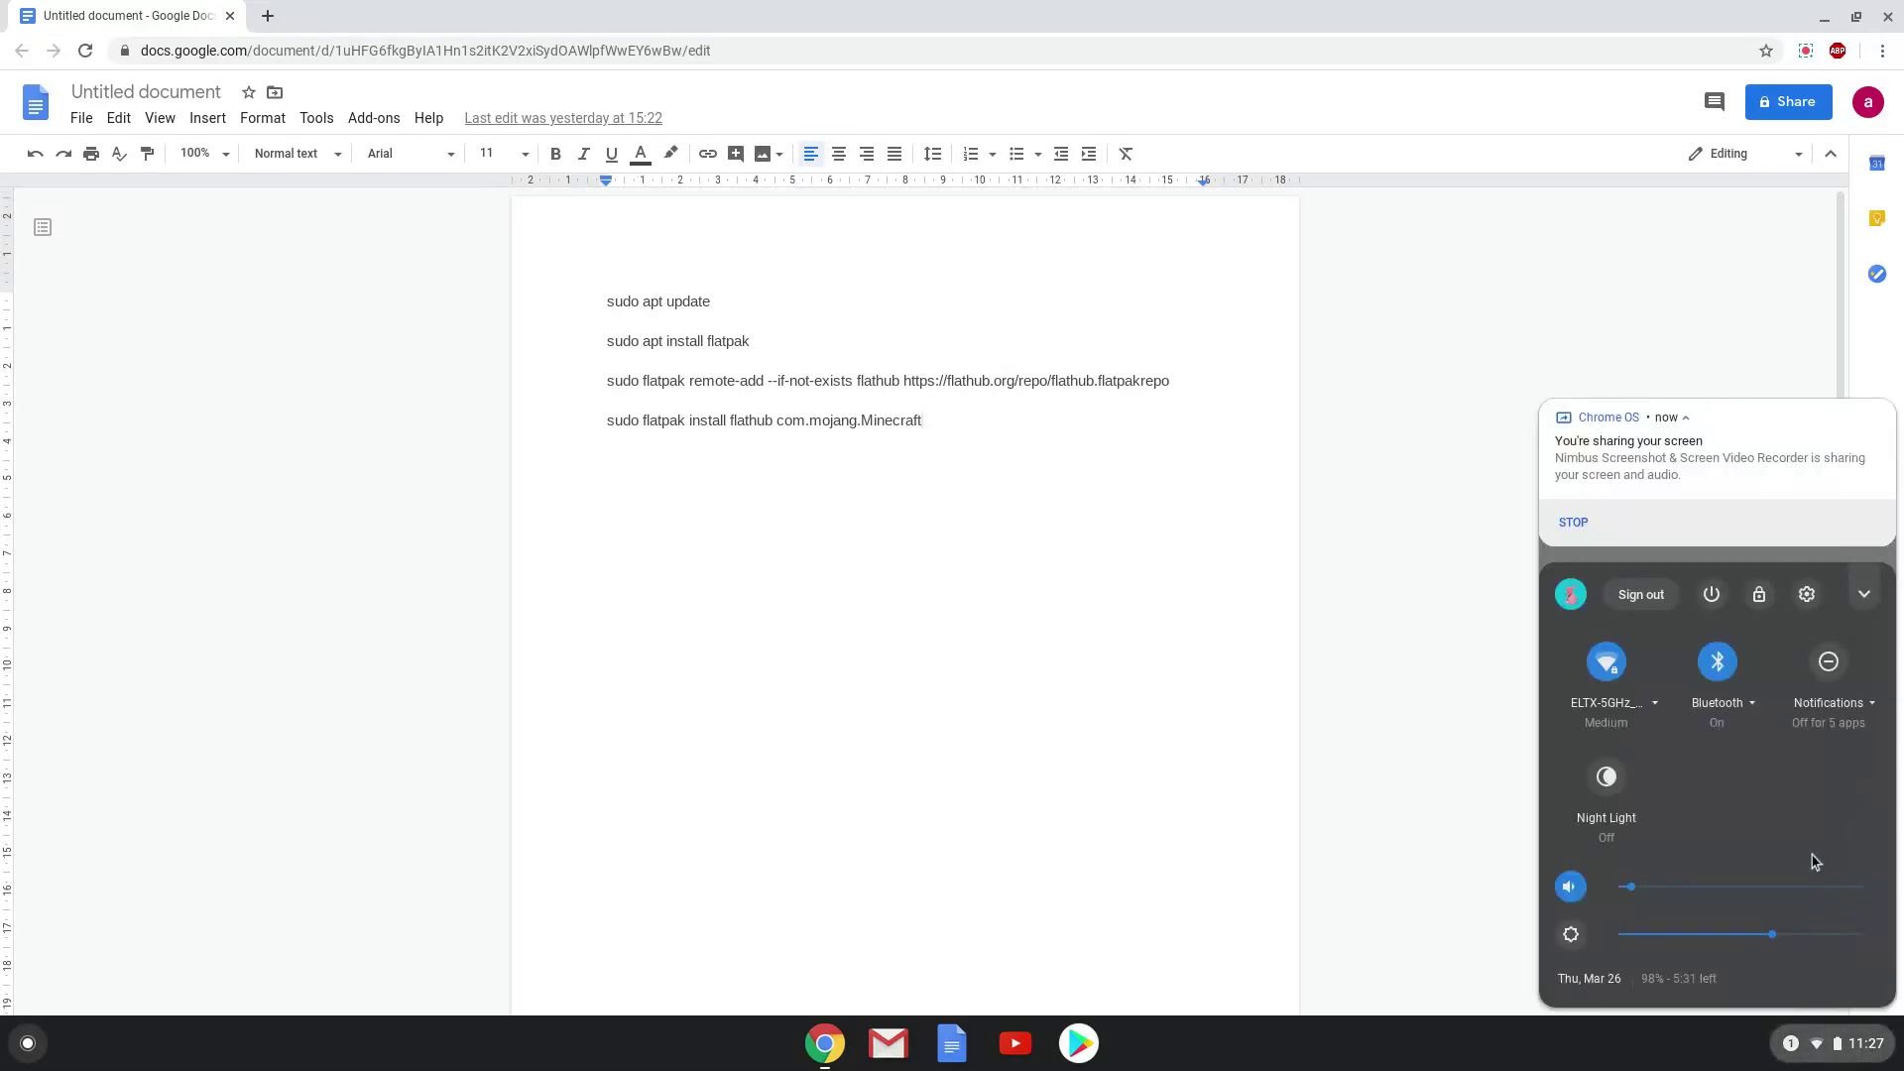
left_click(1806, 594)
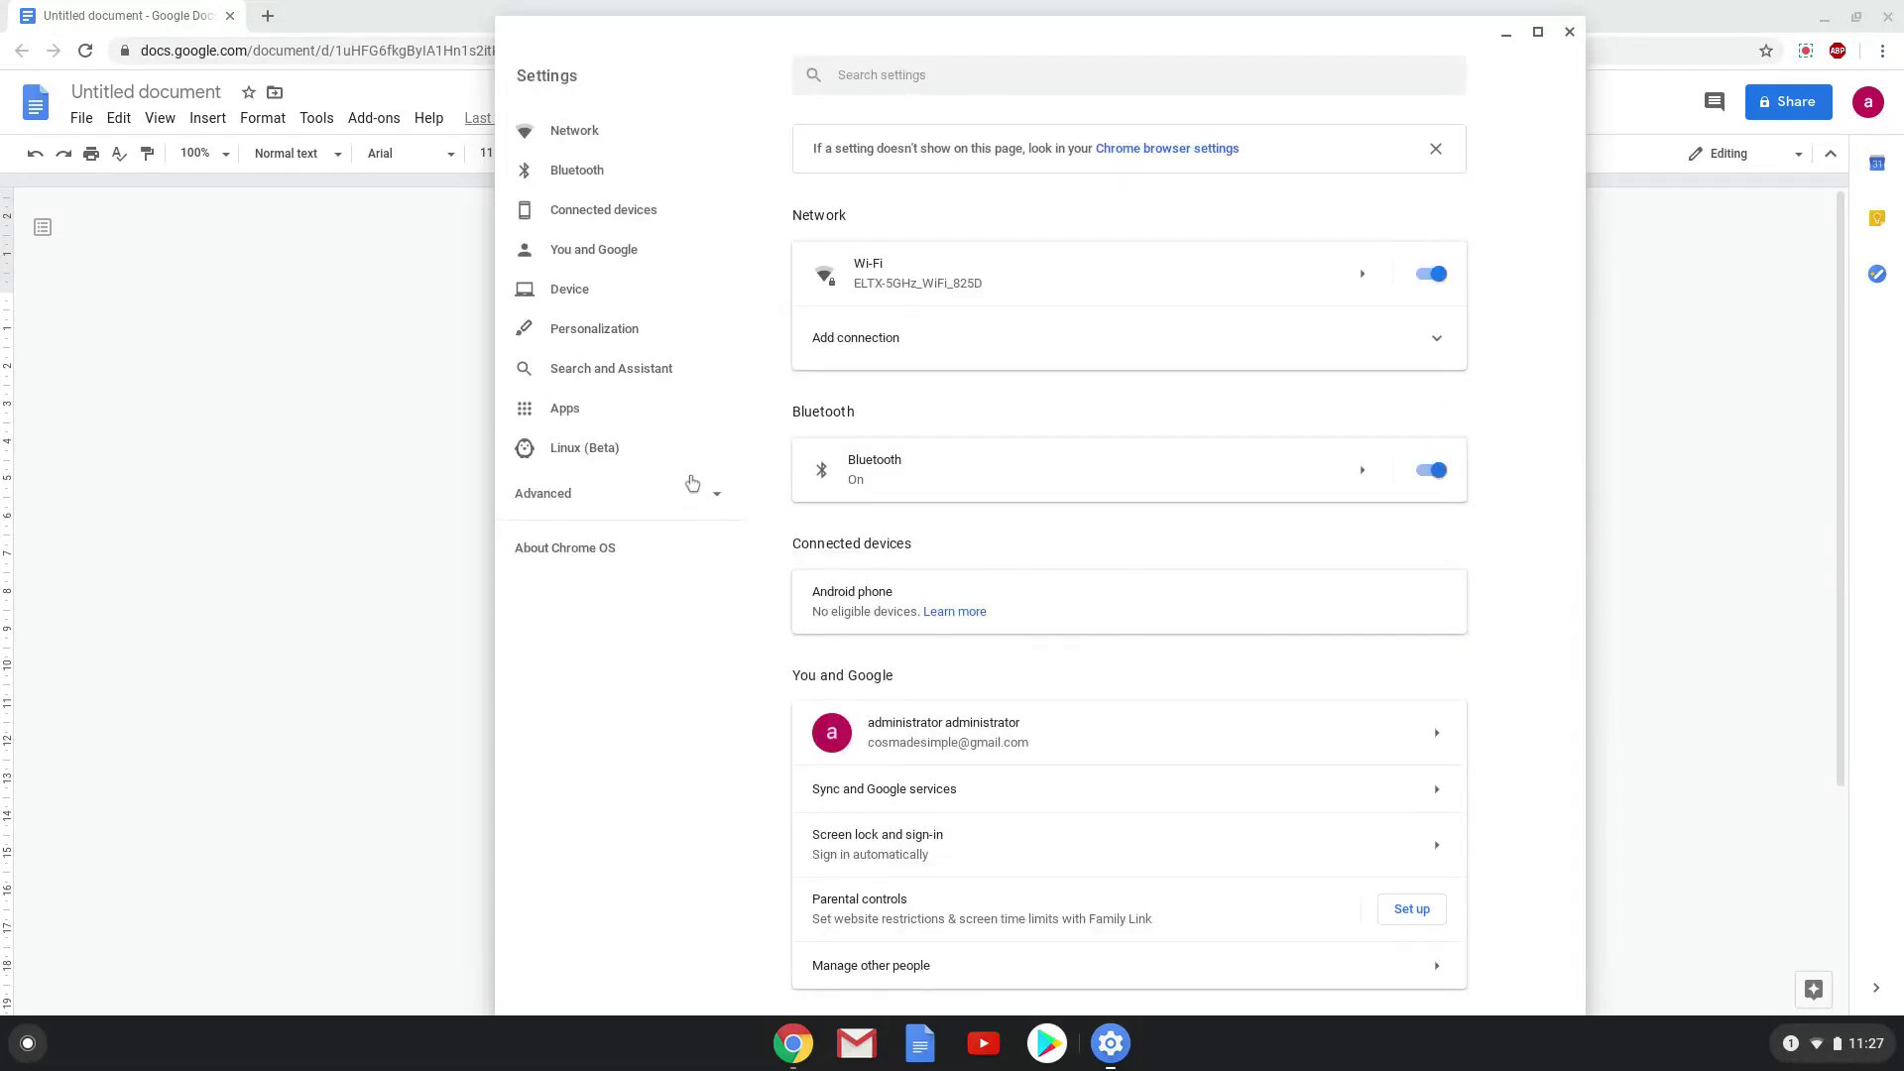
left_click(640, 458)
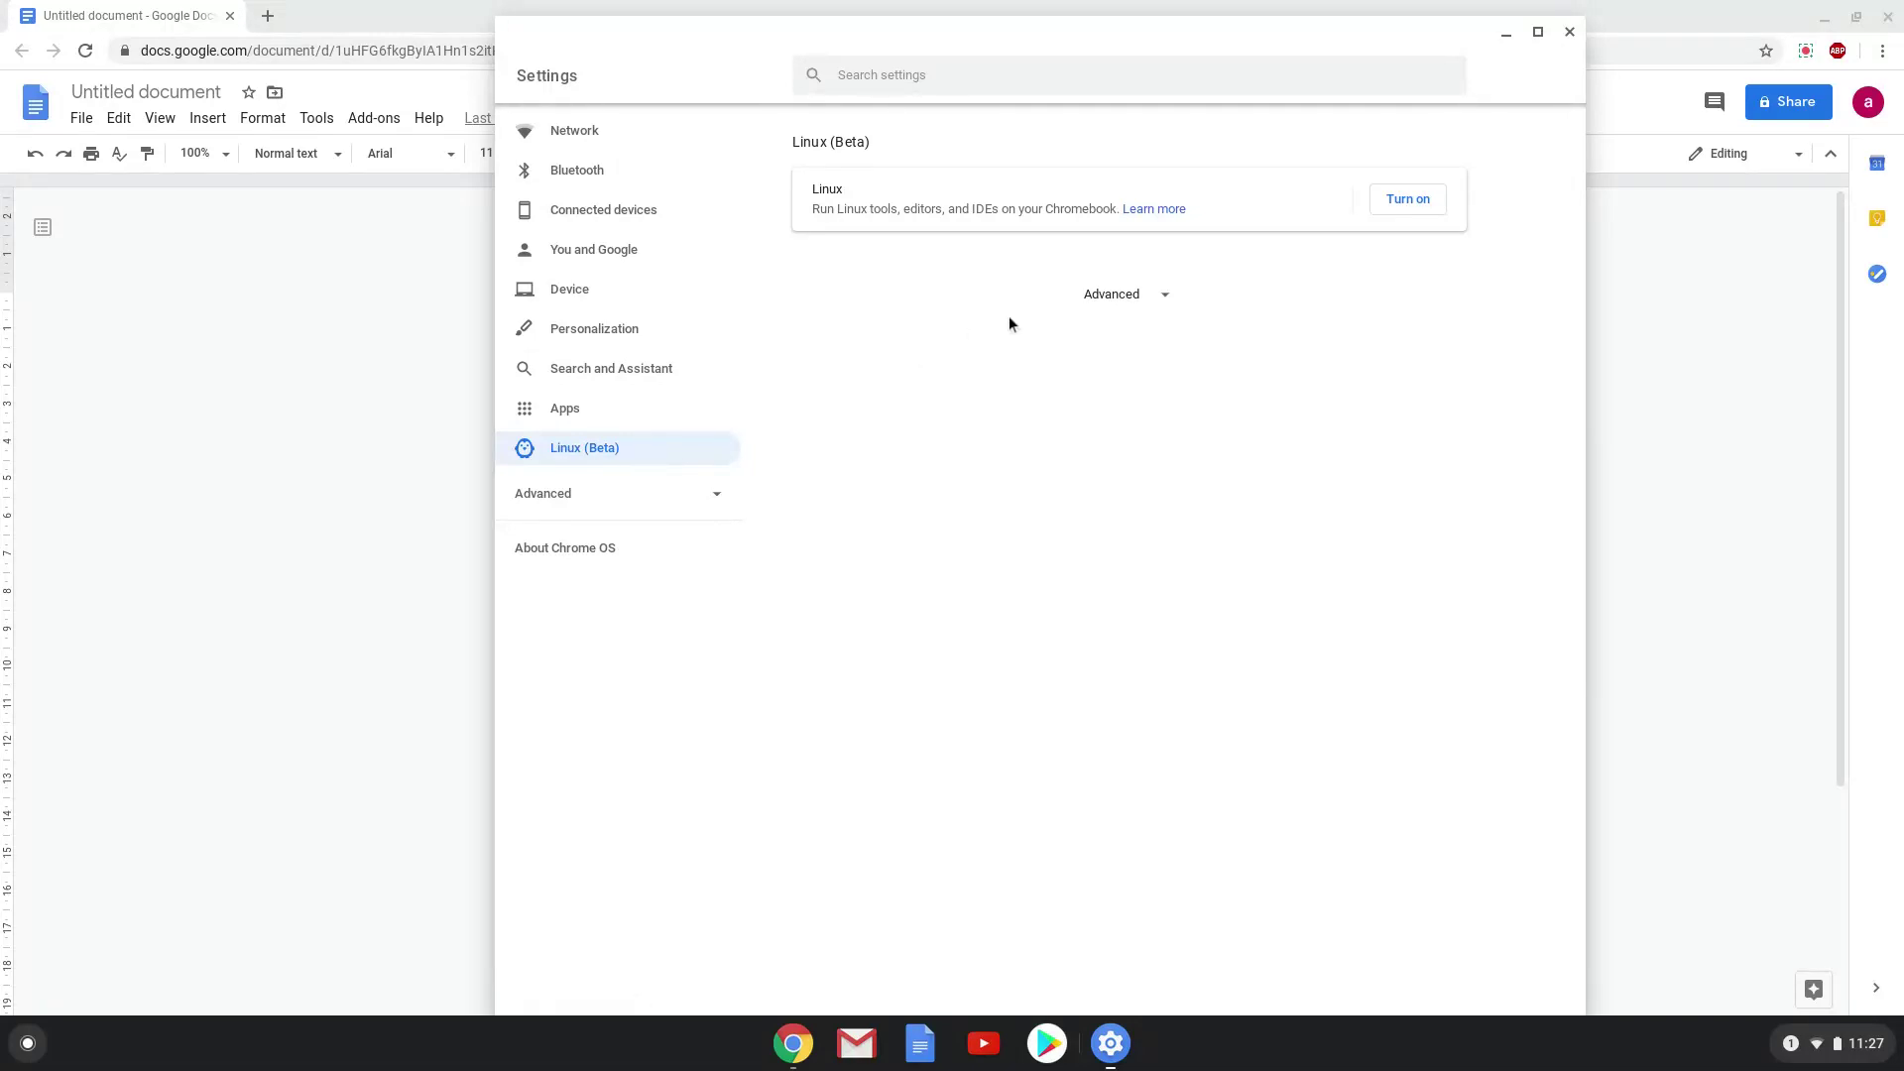
left_click(1389, 210)
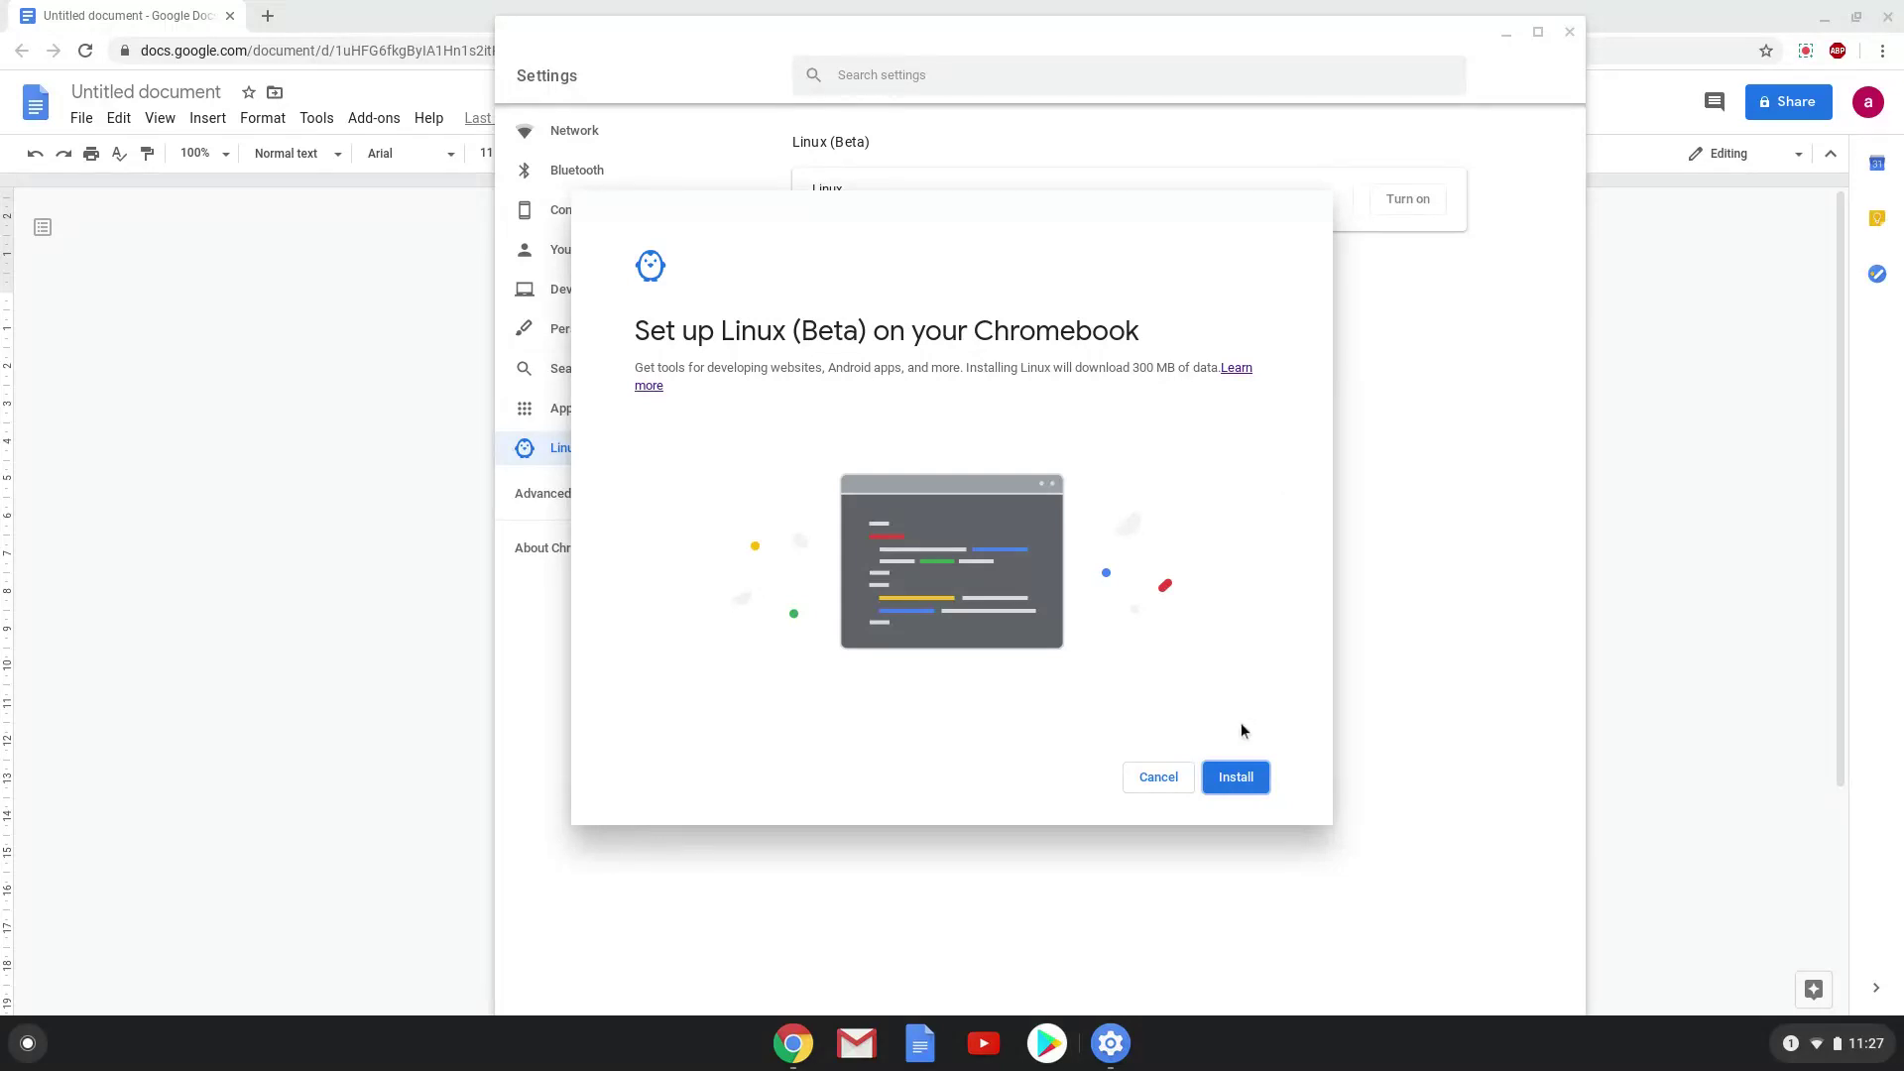
Step: Install Linux (Beta) from the setup dialog and let it finish
left_click(1236, 777)
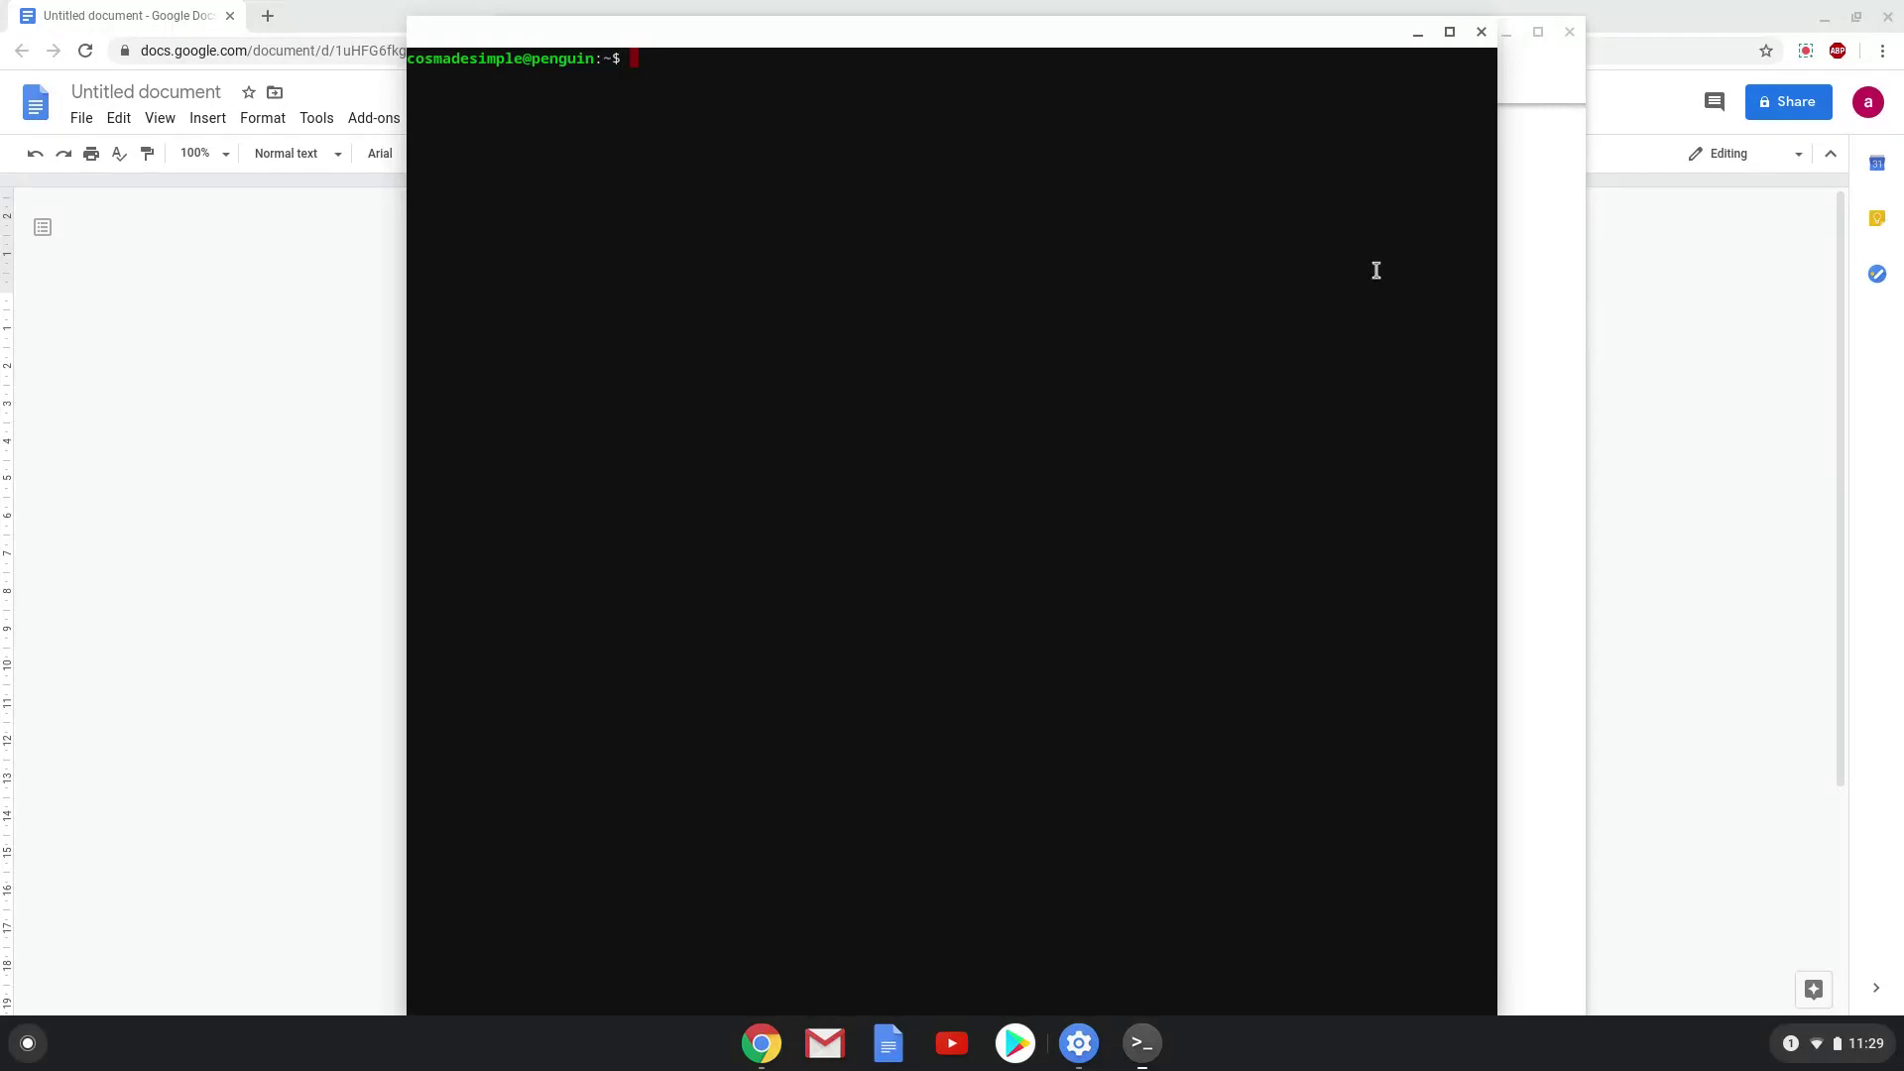
Step: Close the Terminal and Settings windows, then copy the 'sudo apt update' line from the document
left_click(1482, 32)
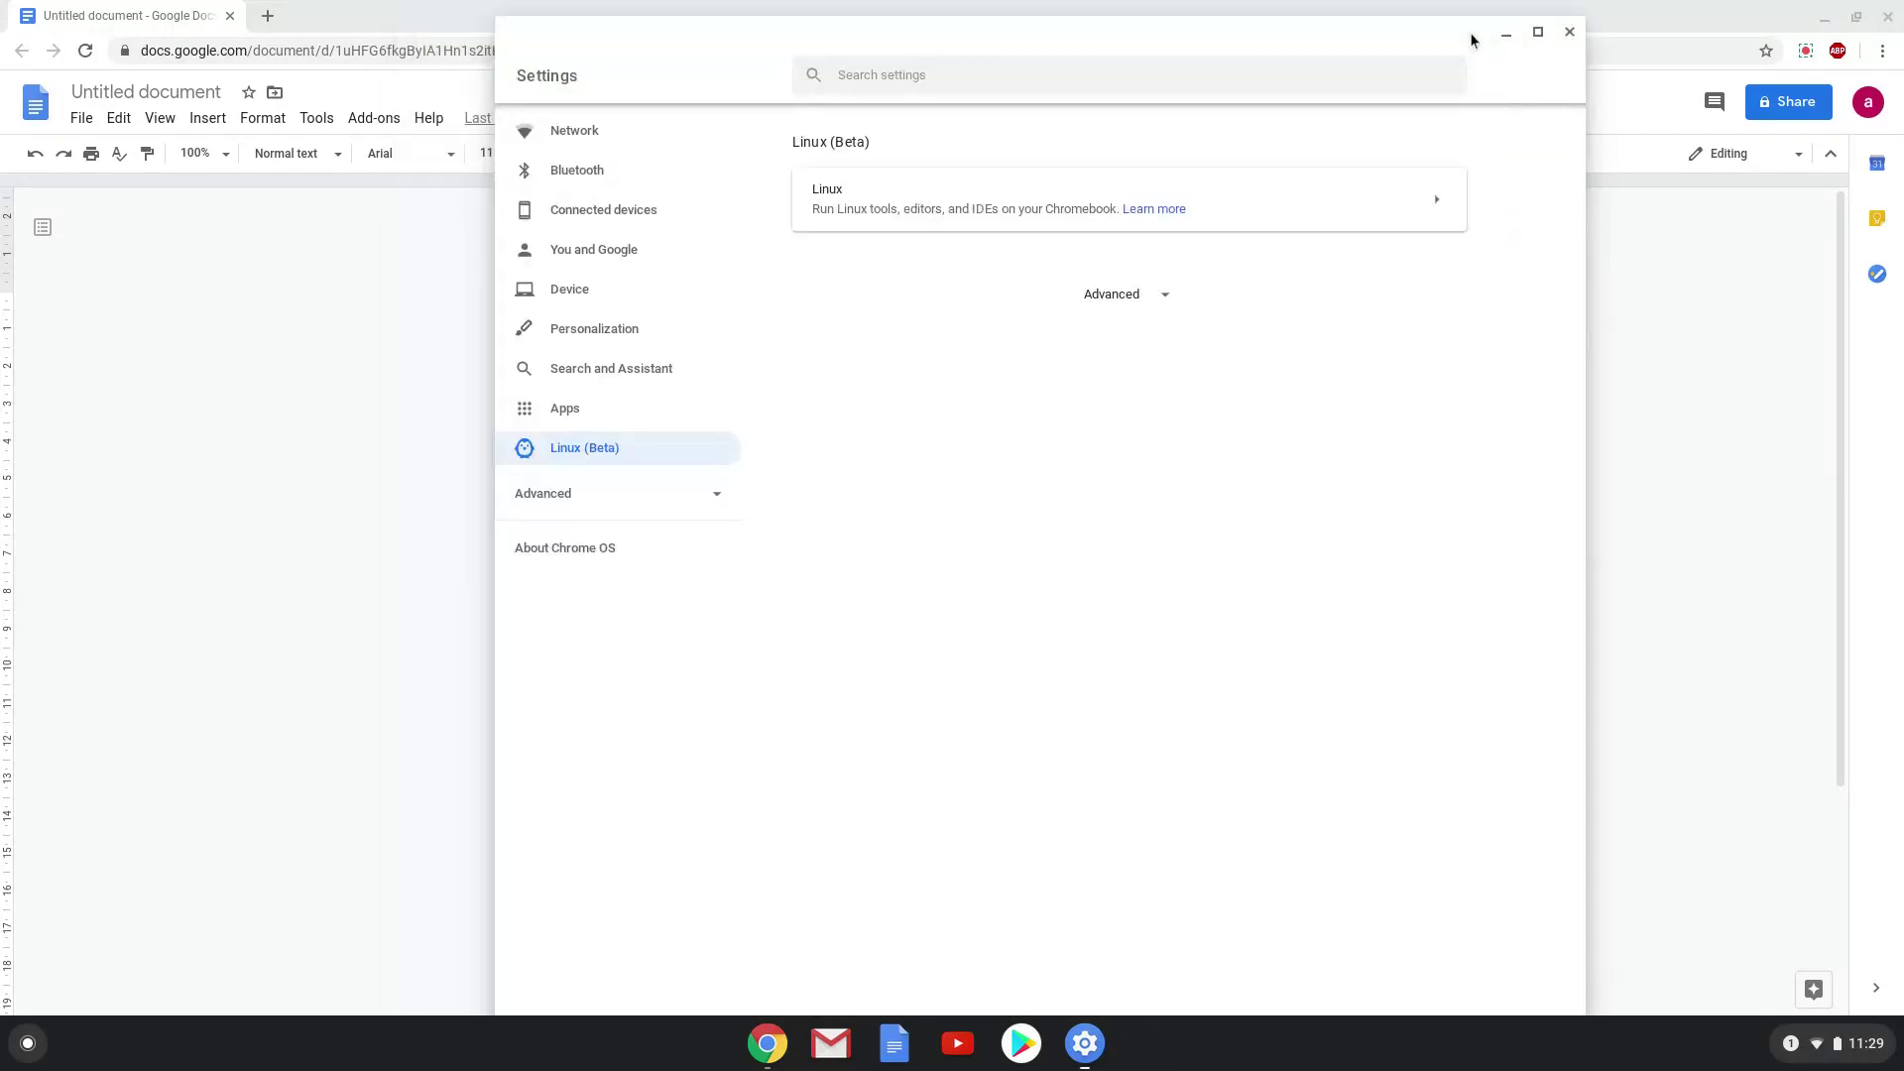
left_click(1569, 33)
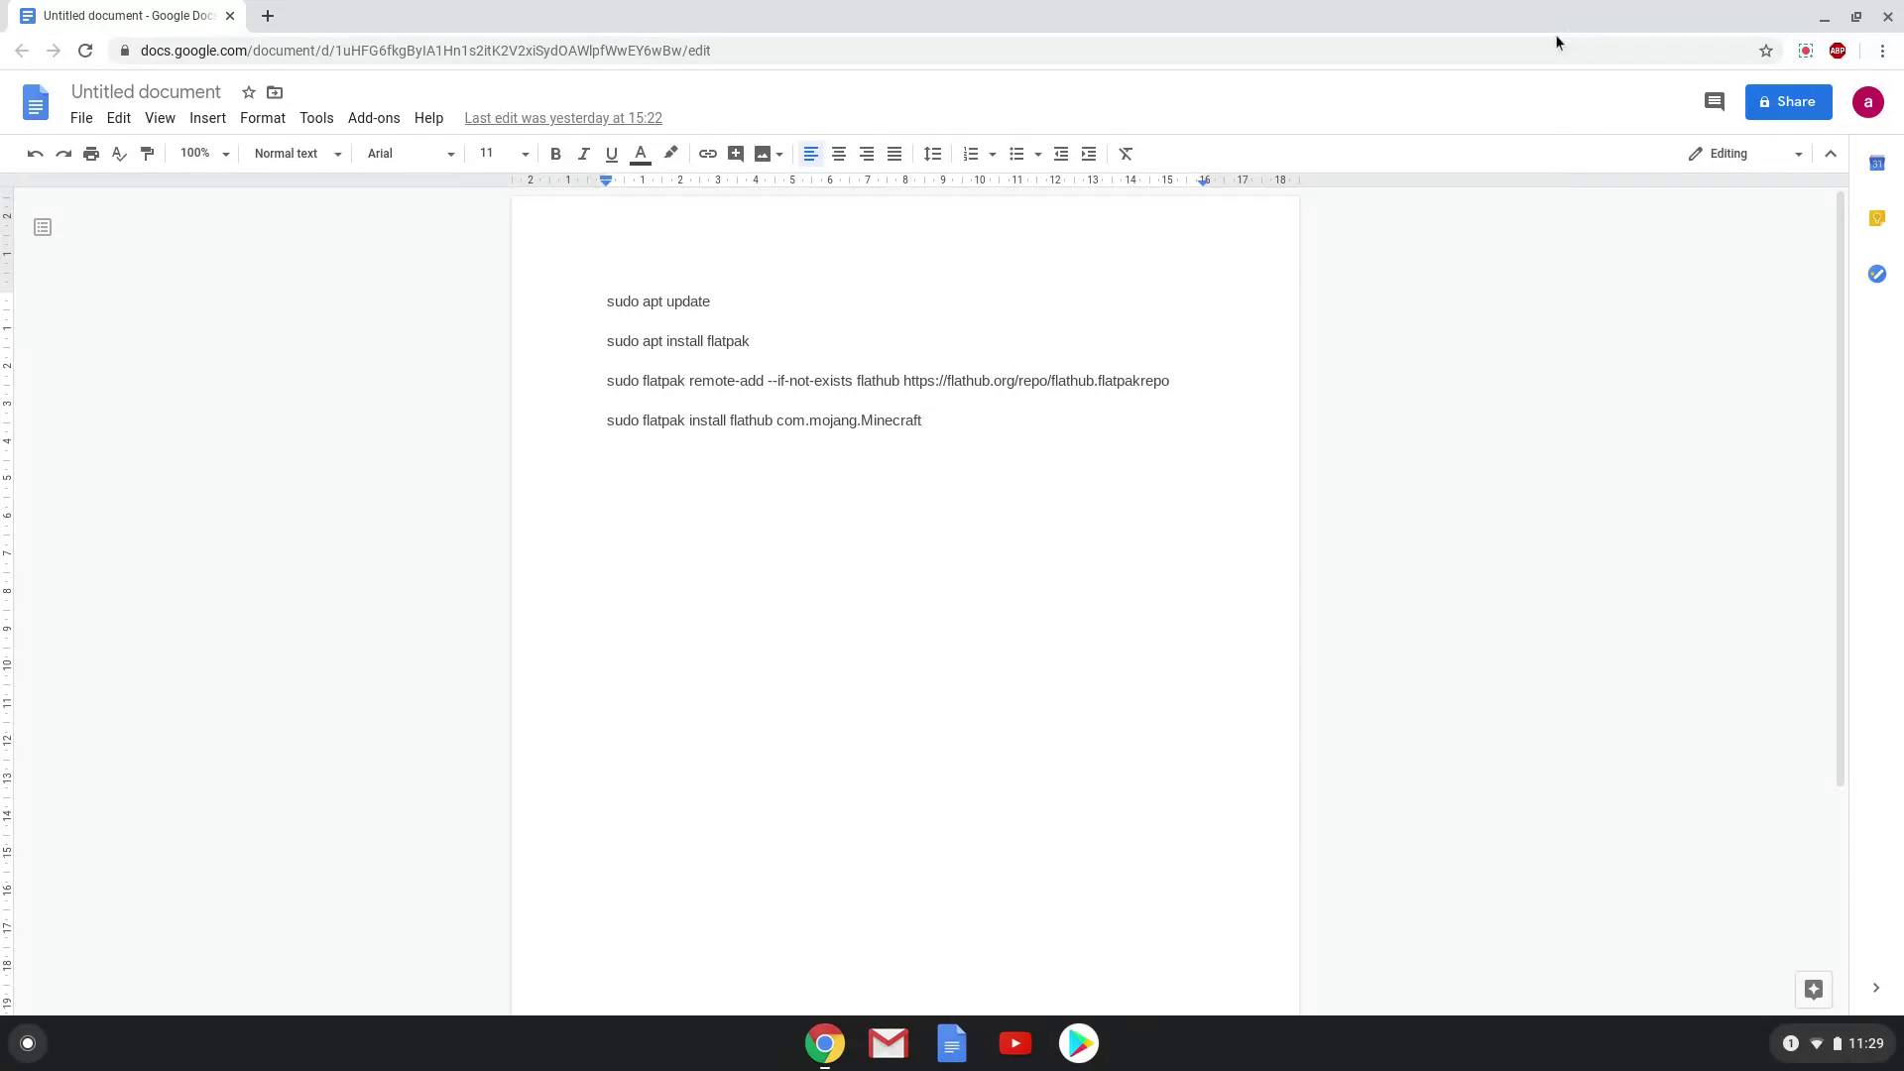
triple_click(687, 301)
right_click(688, 297)
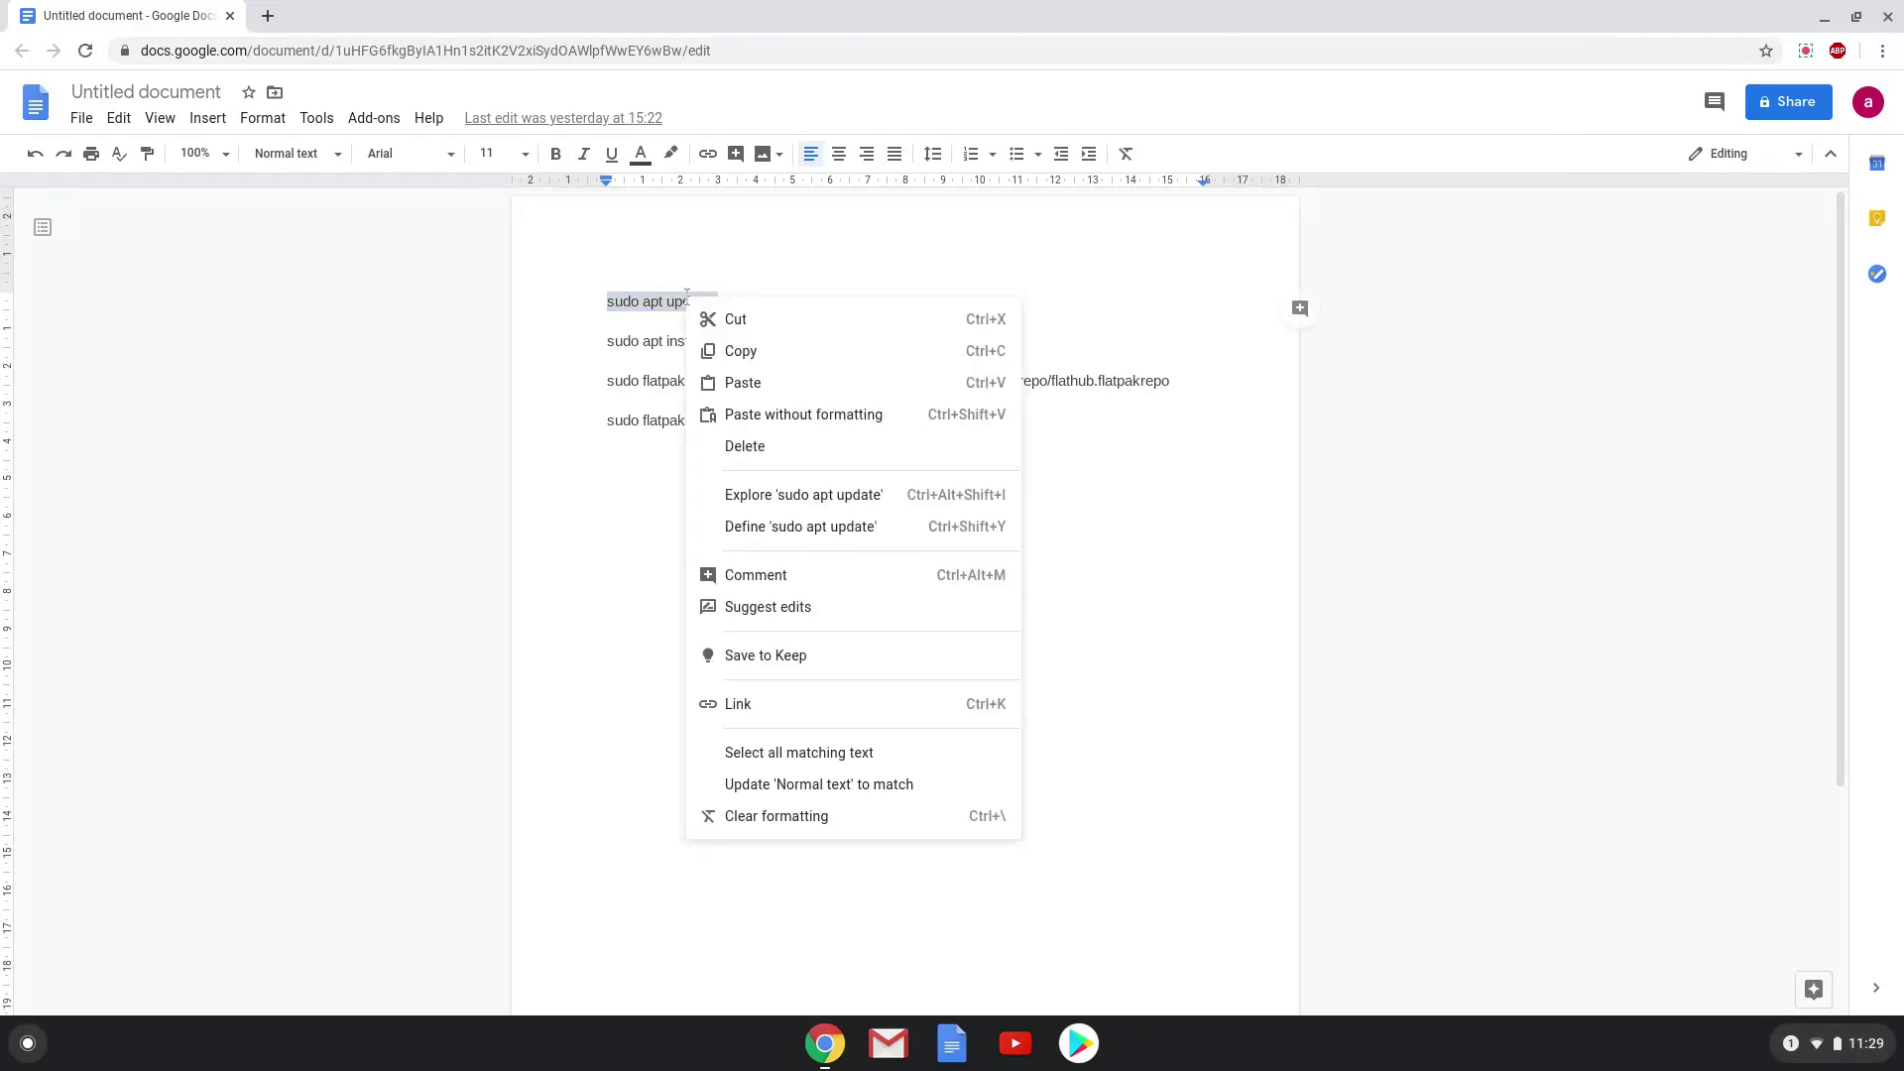
left_click(719, 351)
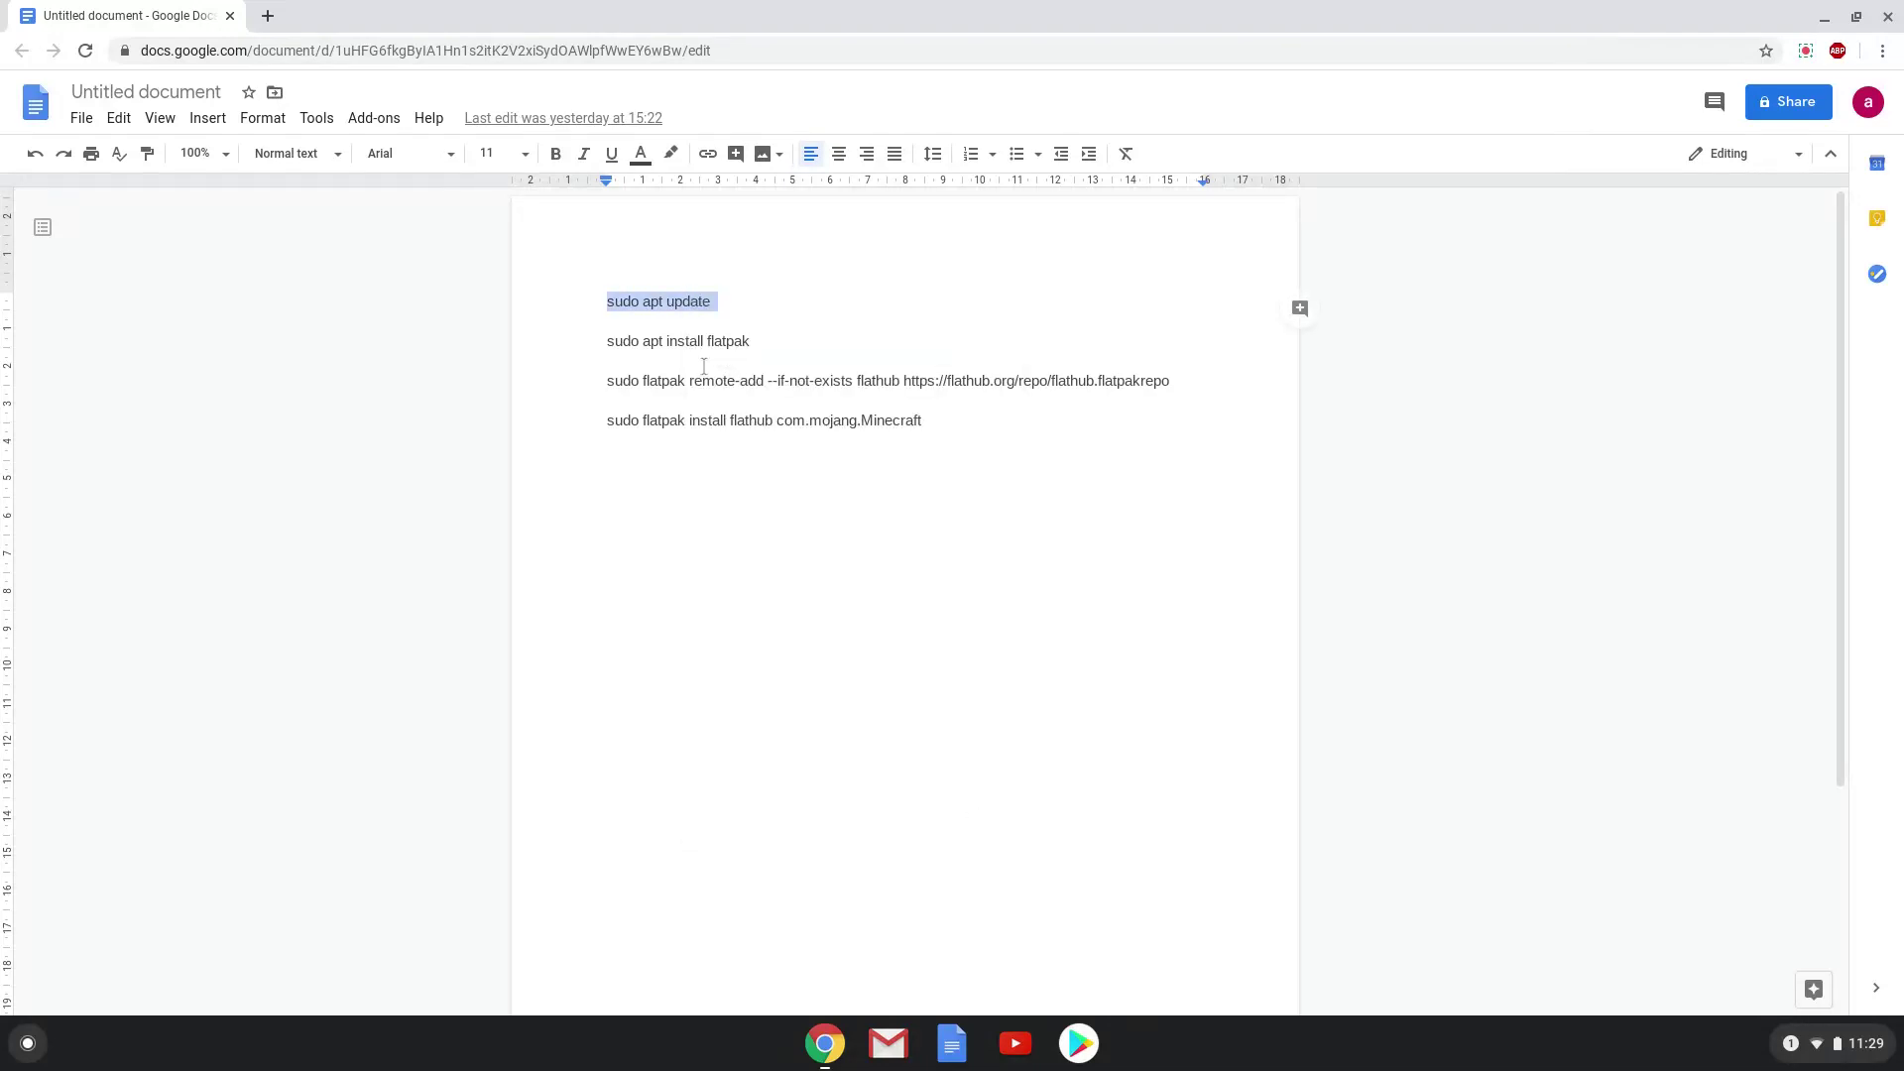
Step: Launch the Terminal app by searching 'ter' in the launcher
left_click(28, 1043)
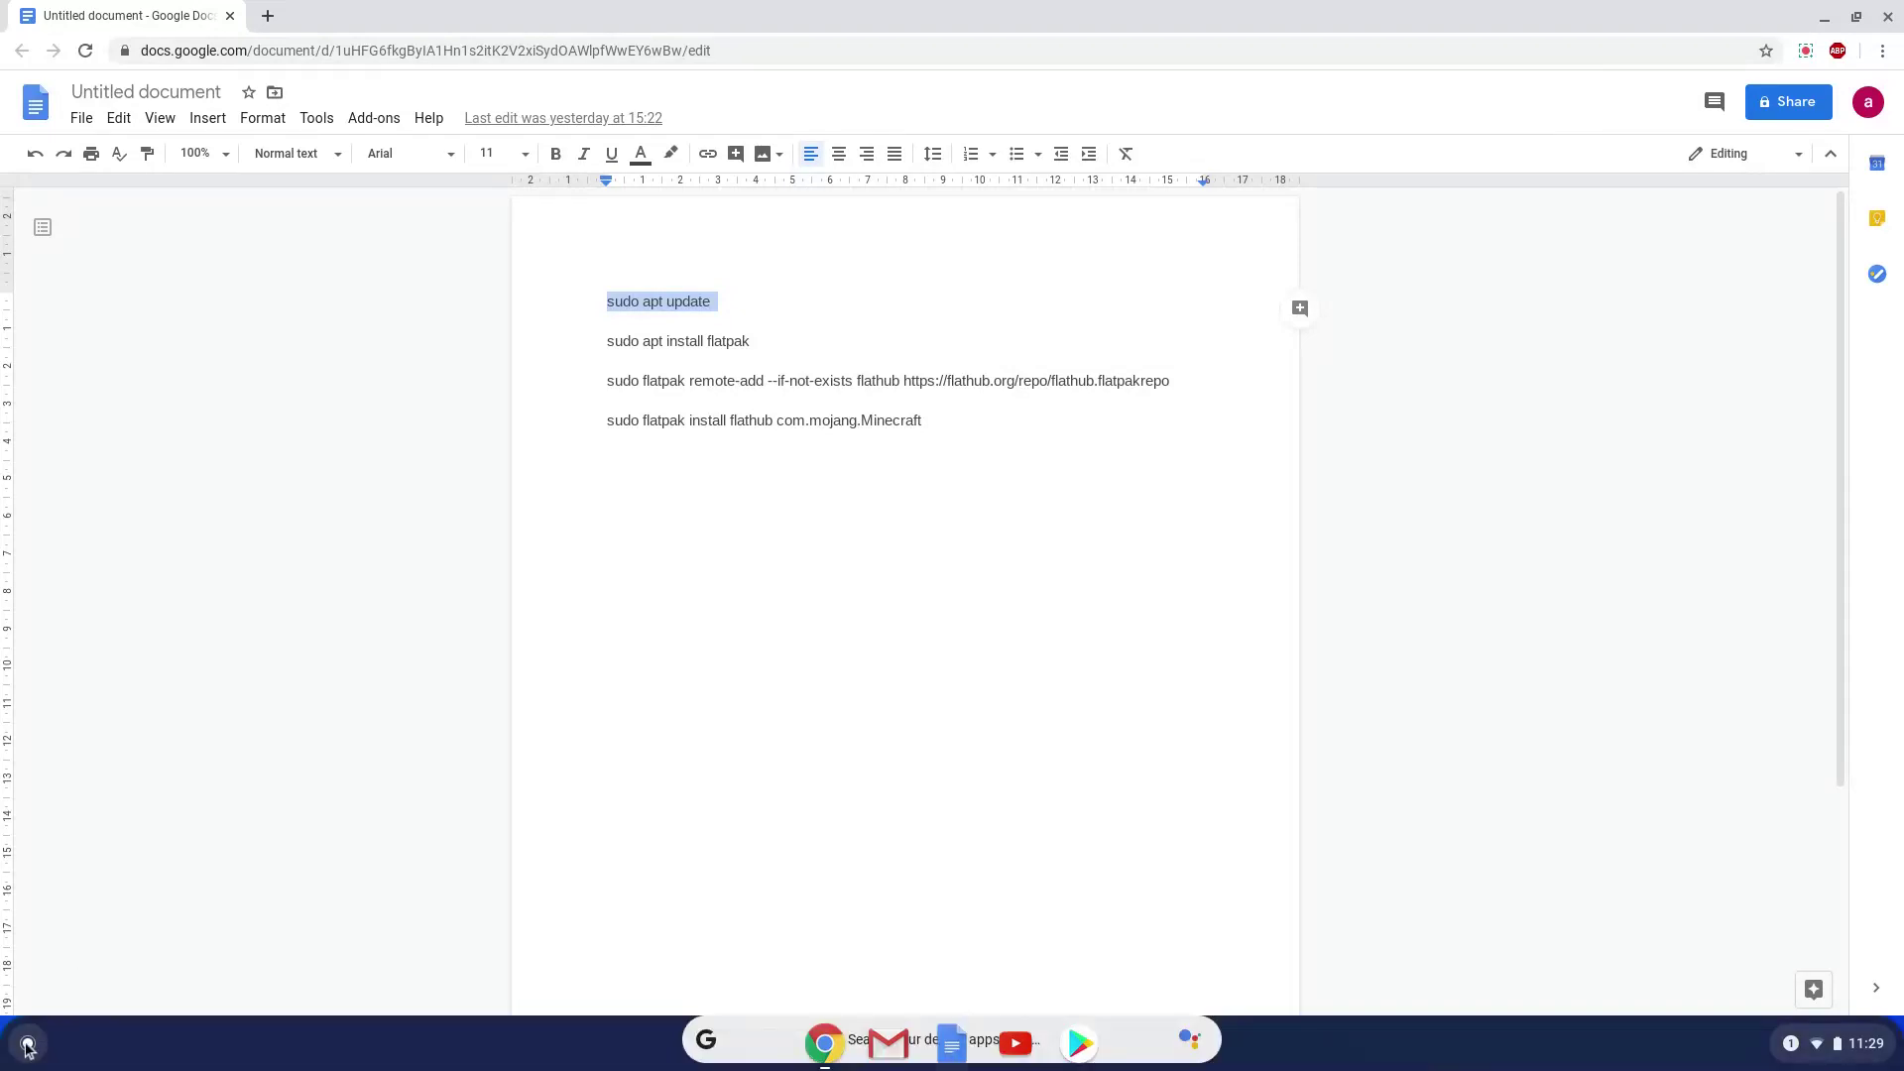
type("terminal")
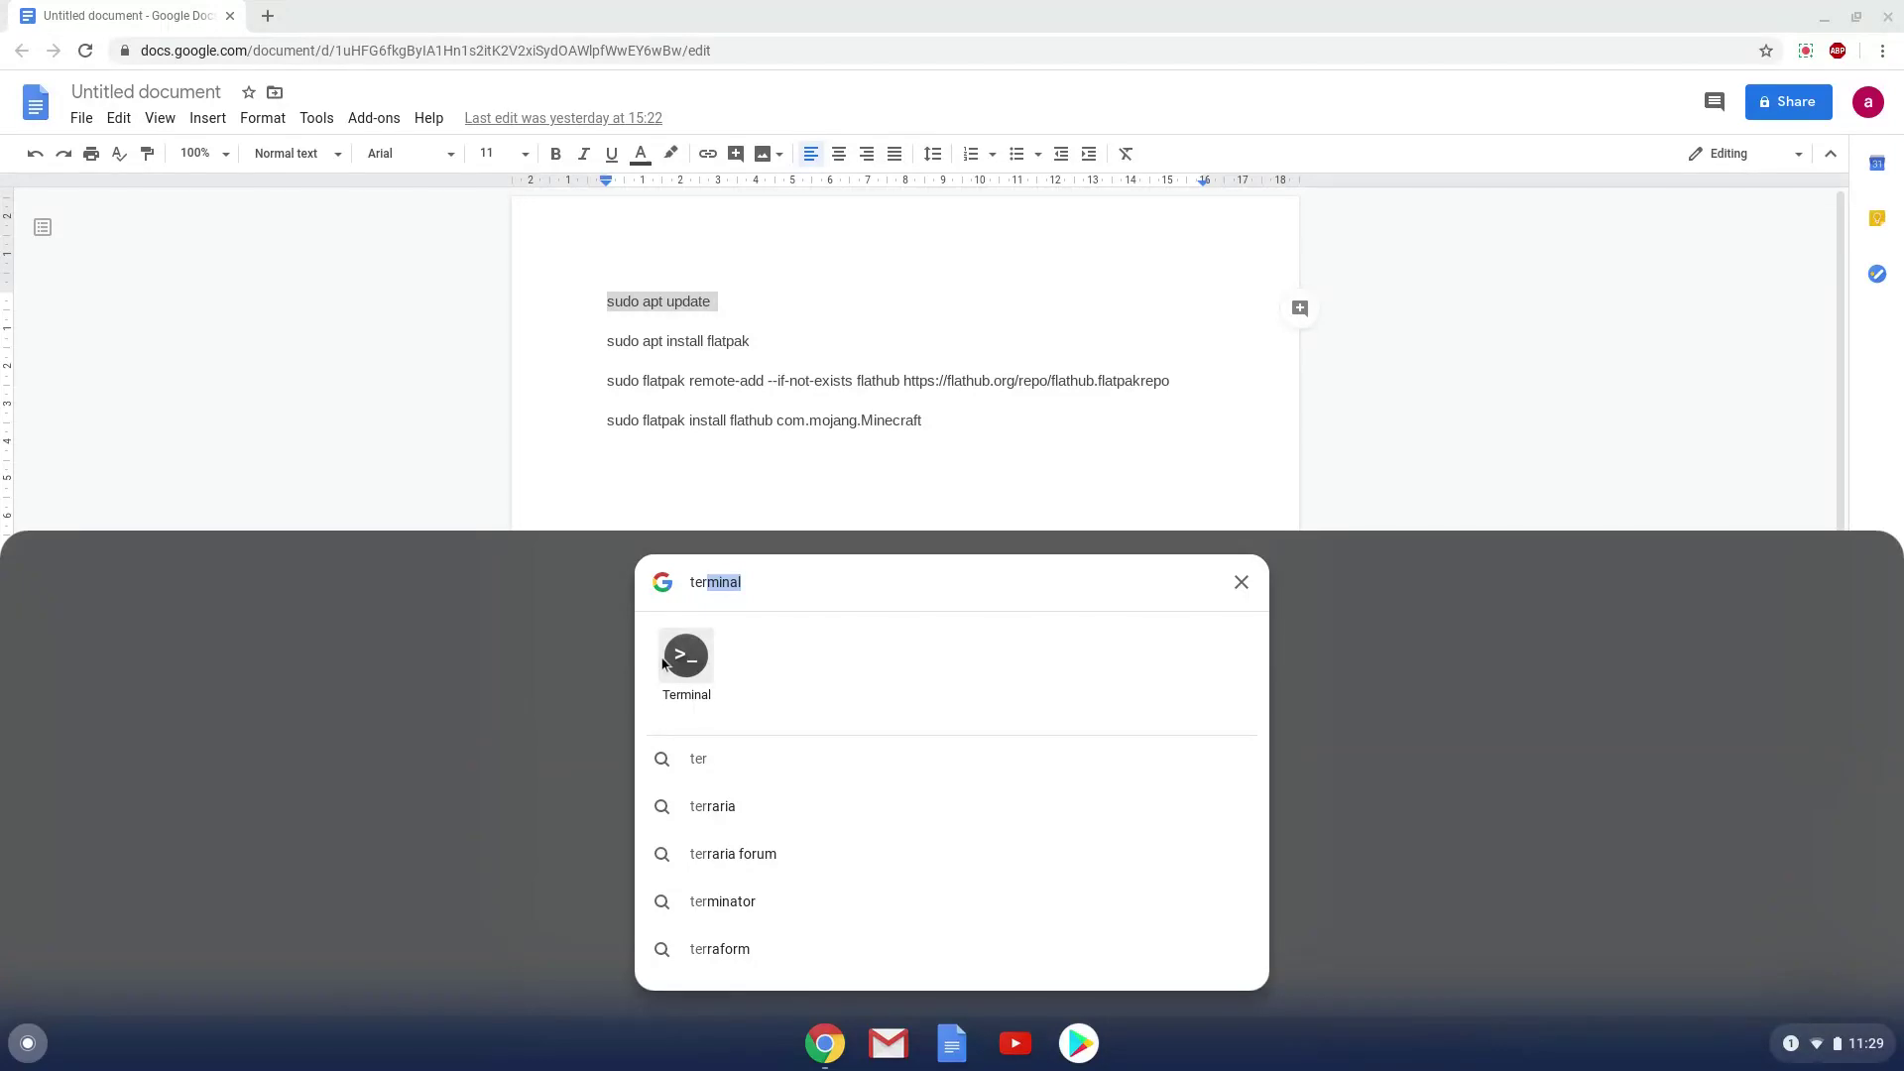
left_click(686, 657)
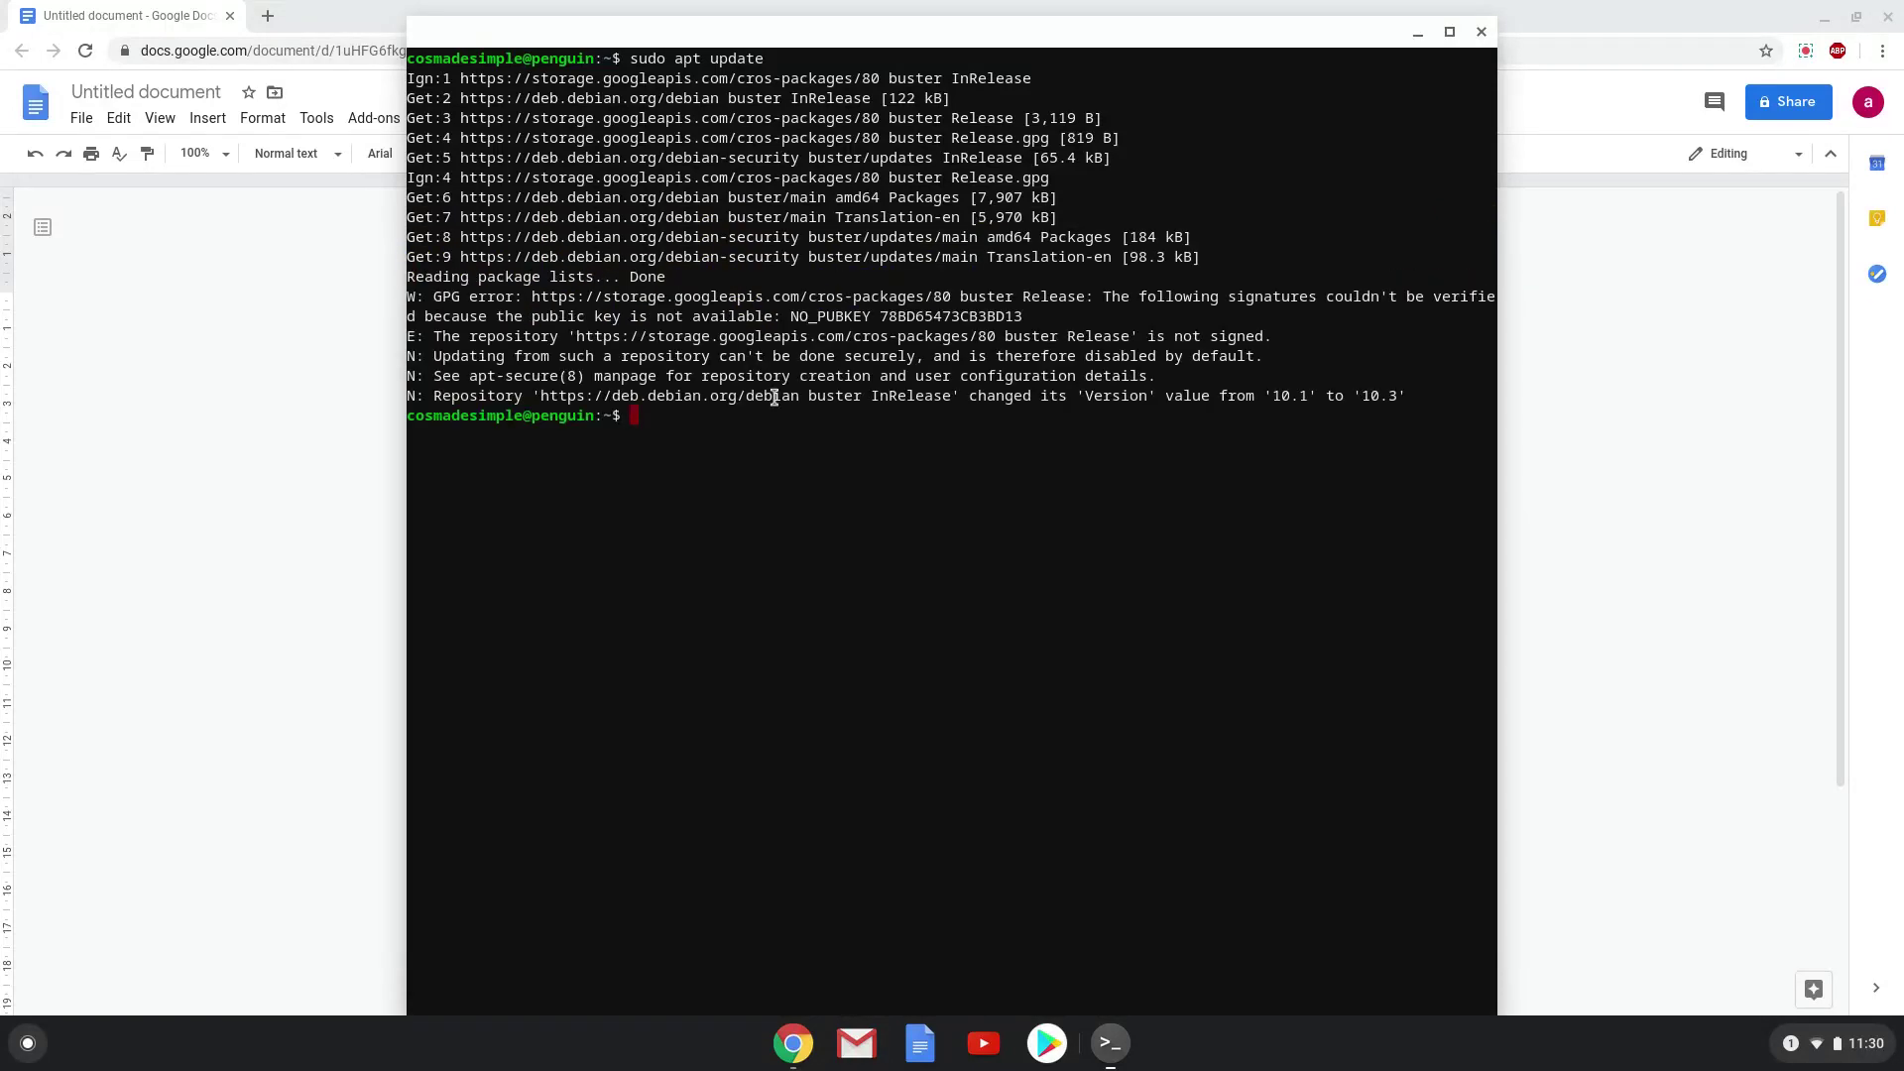
Step: Copy the 'sudo apt install flatpak' line from the command document
left_click(294, 711)
left_click(294, 711)
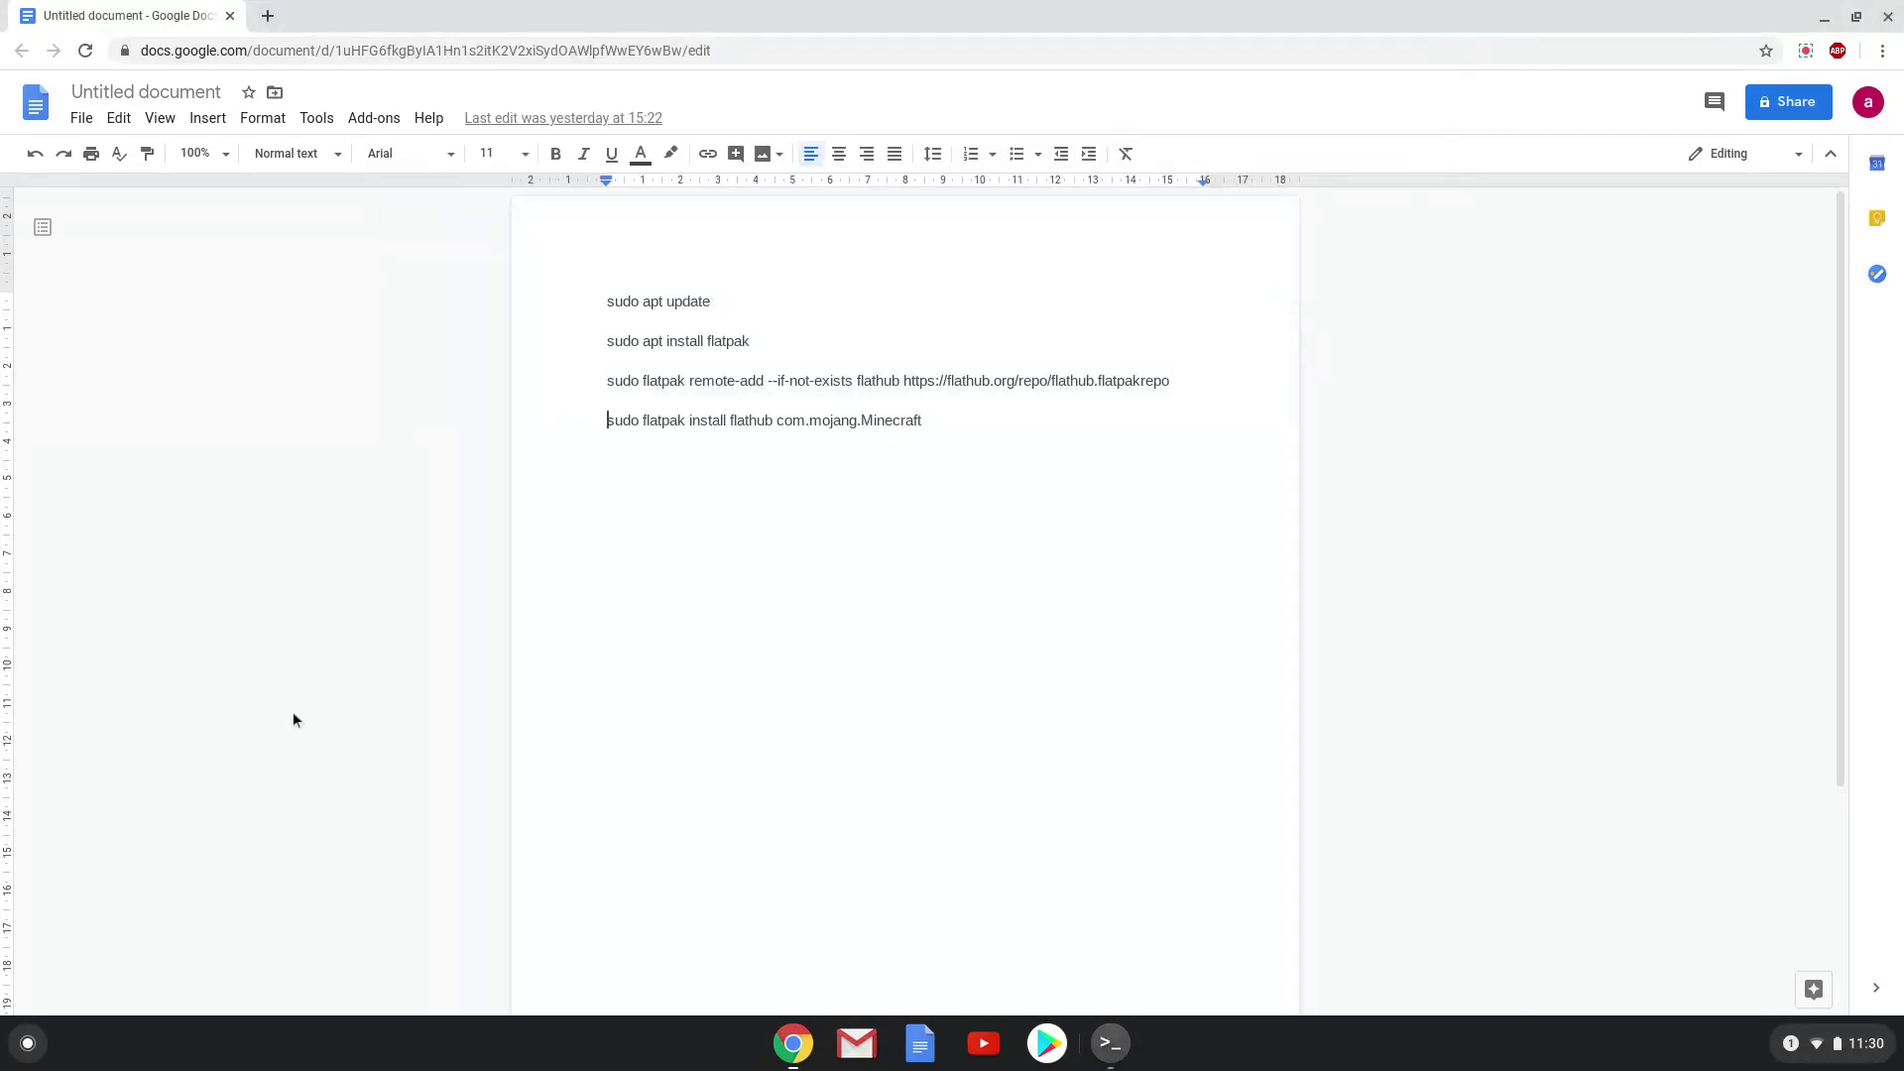
triple_click(627, 343)
right_click(626, 347)
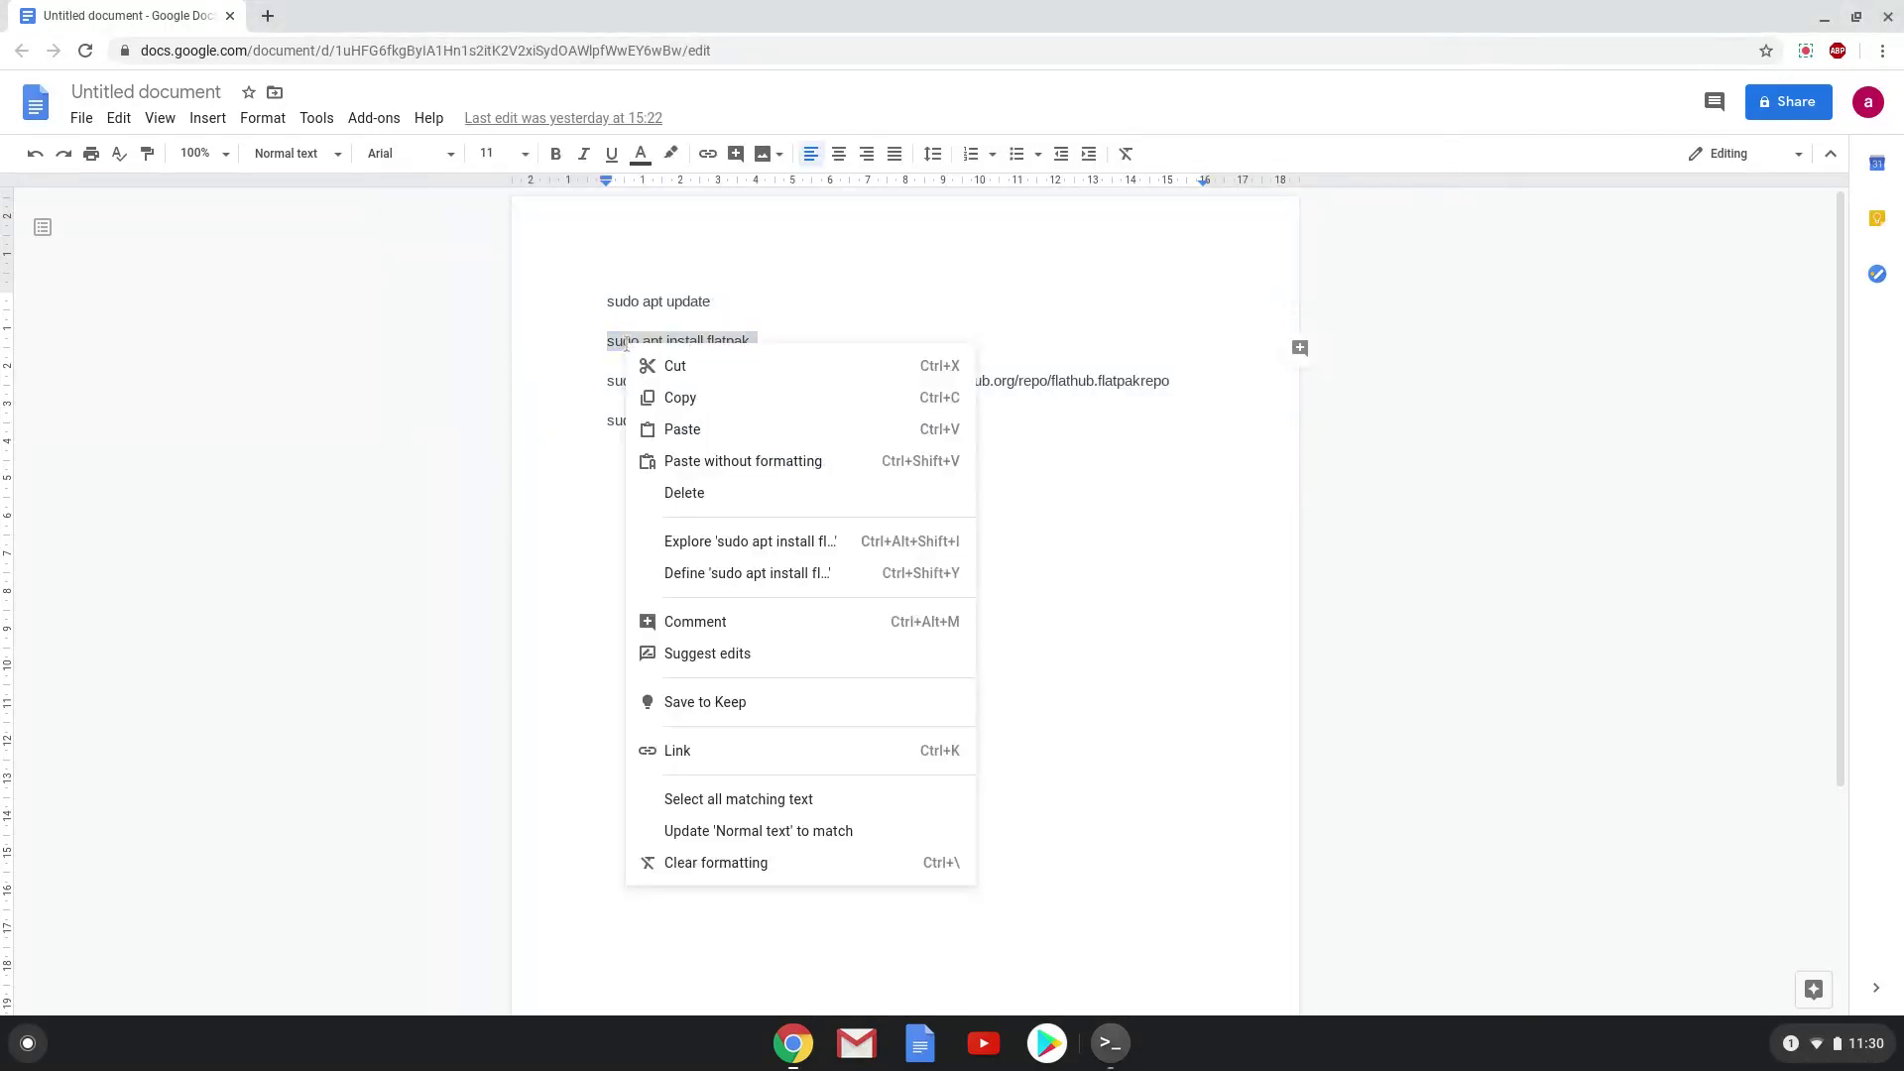
left_click(674, 397)
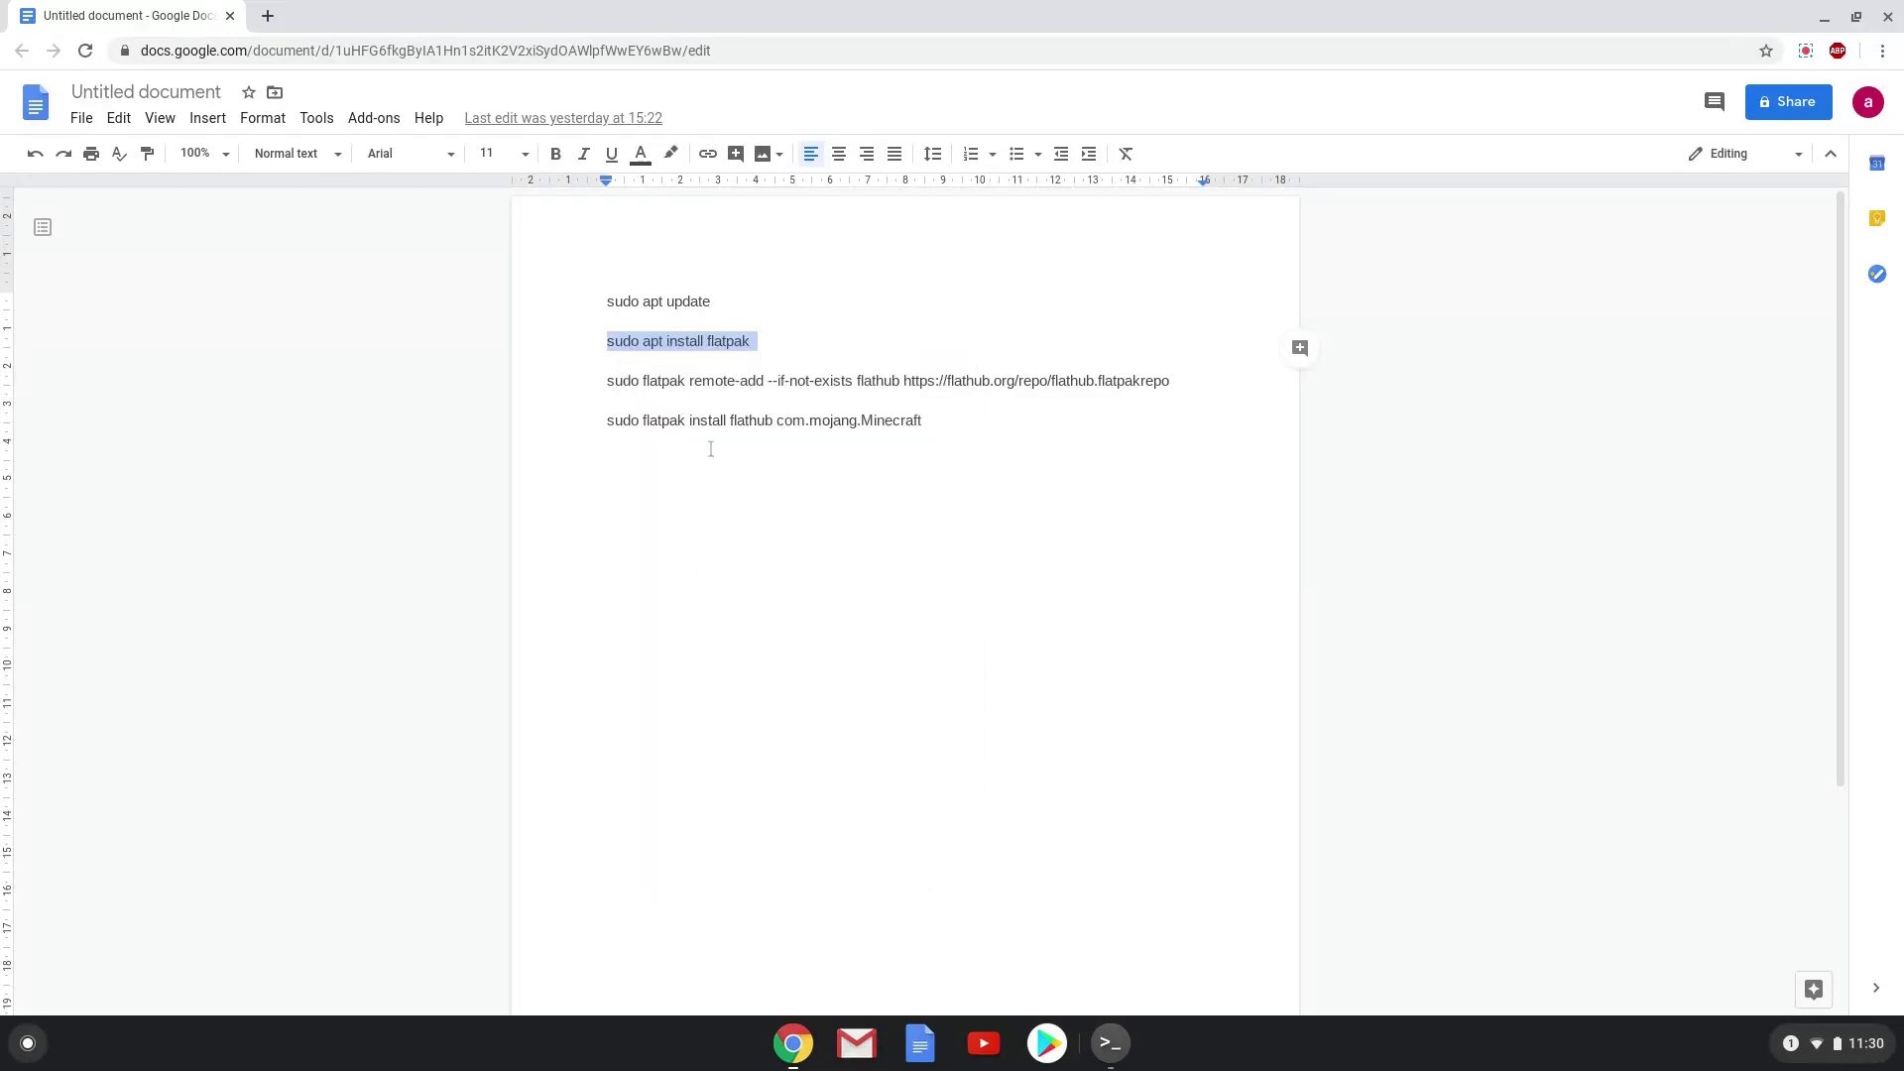
Step: Paste and run 'sudo apt install flatpak' in the Terminal, confirming the install
left_click(1110, 1042)
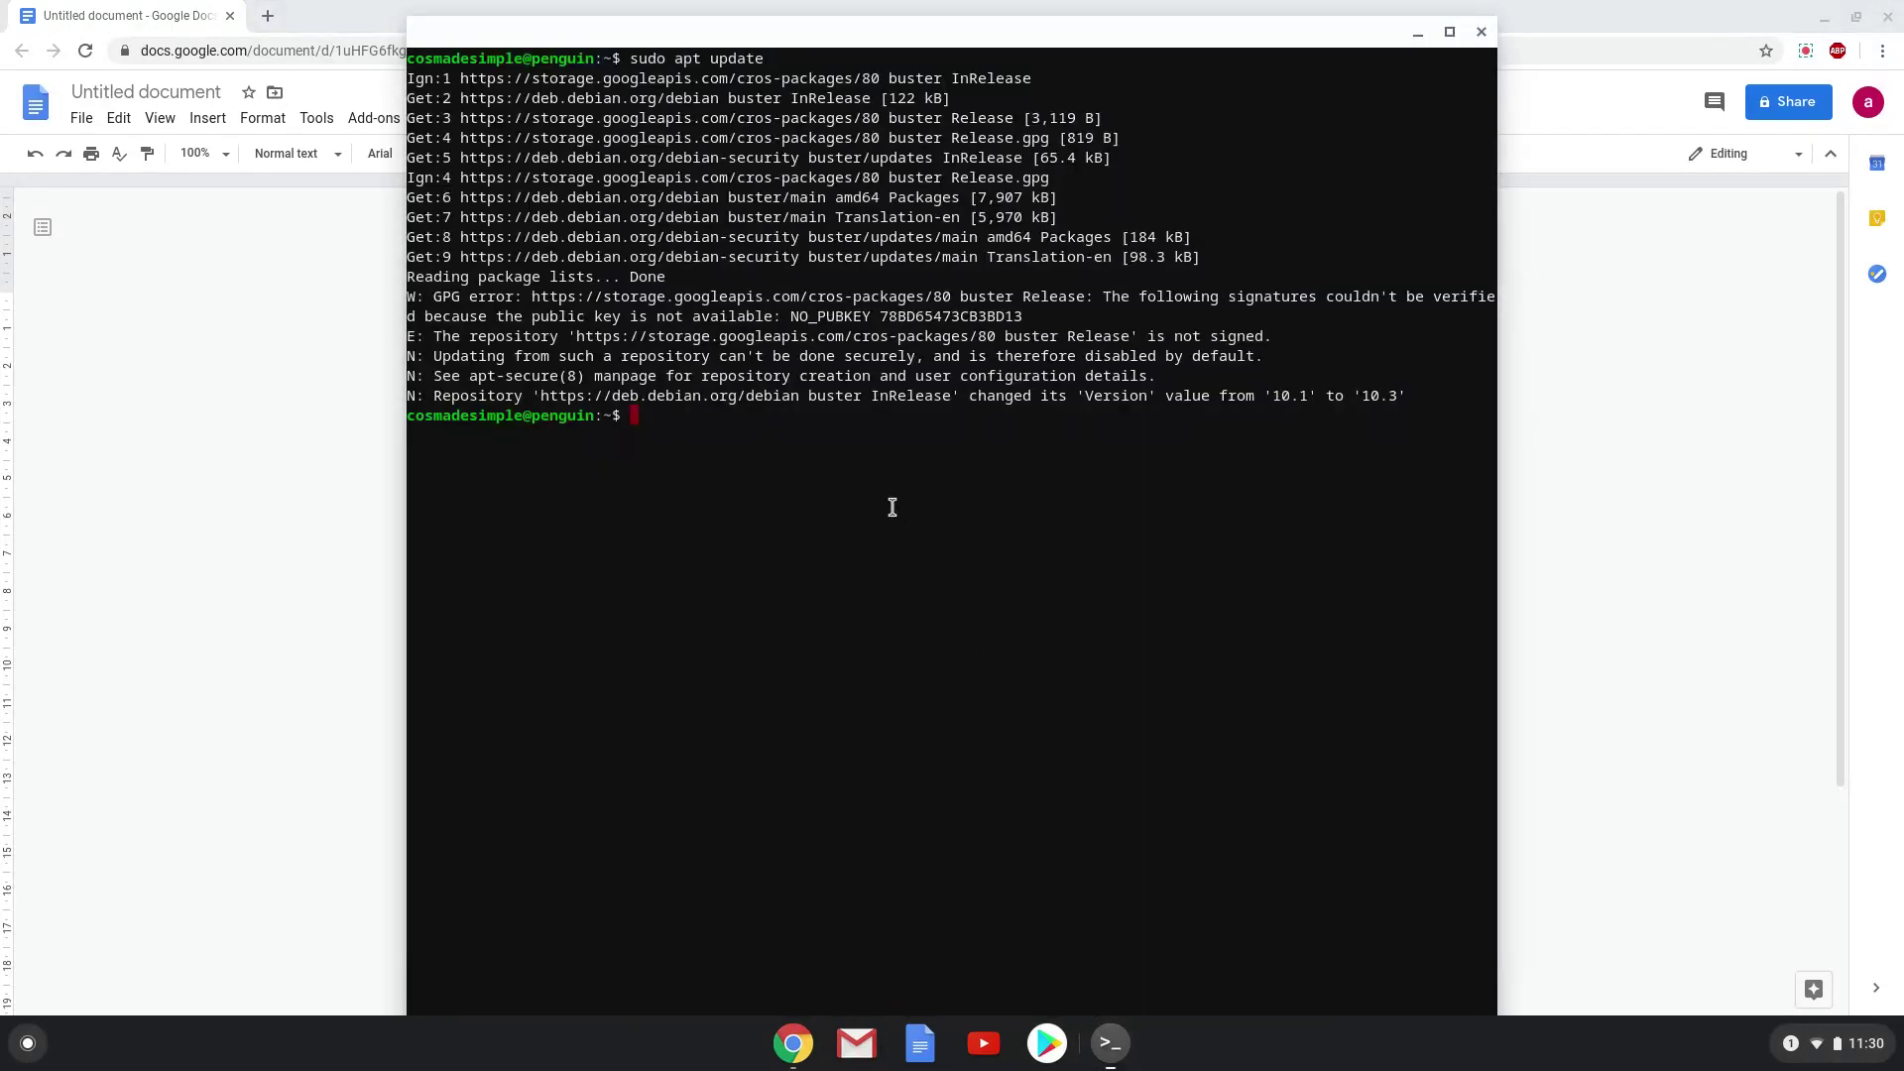
key("ctrl+shift+v")
key("Return")
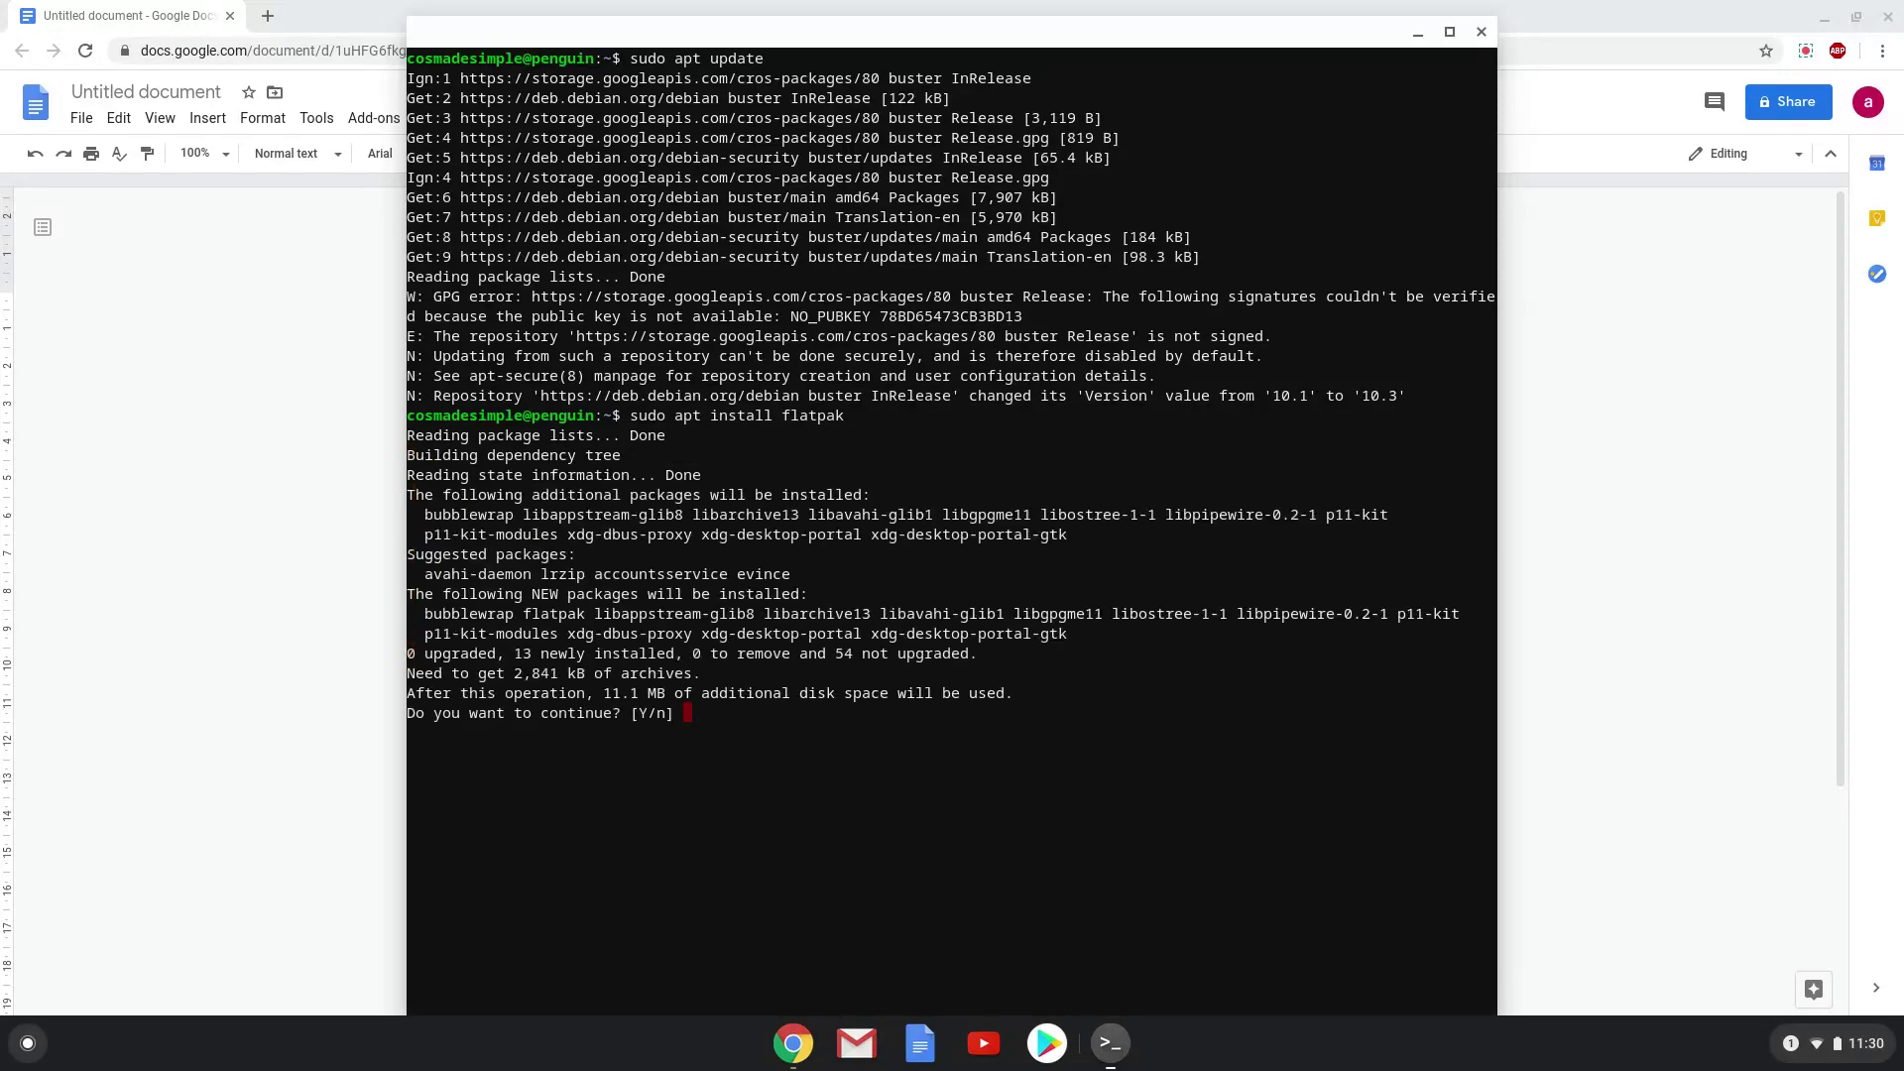
key("Return")
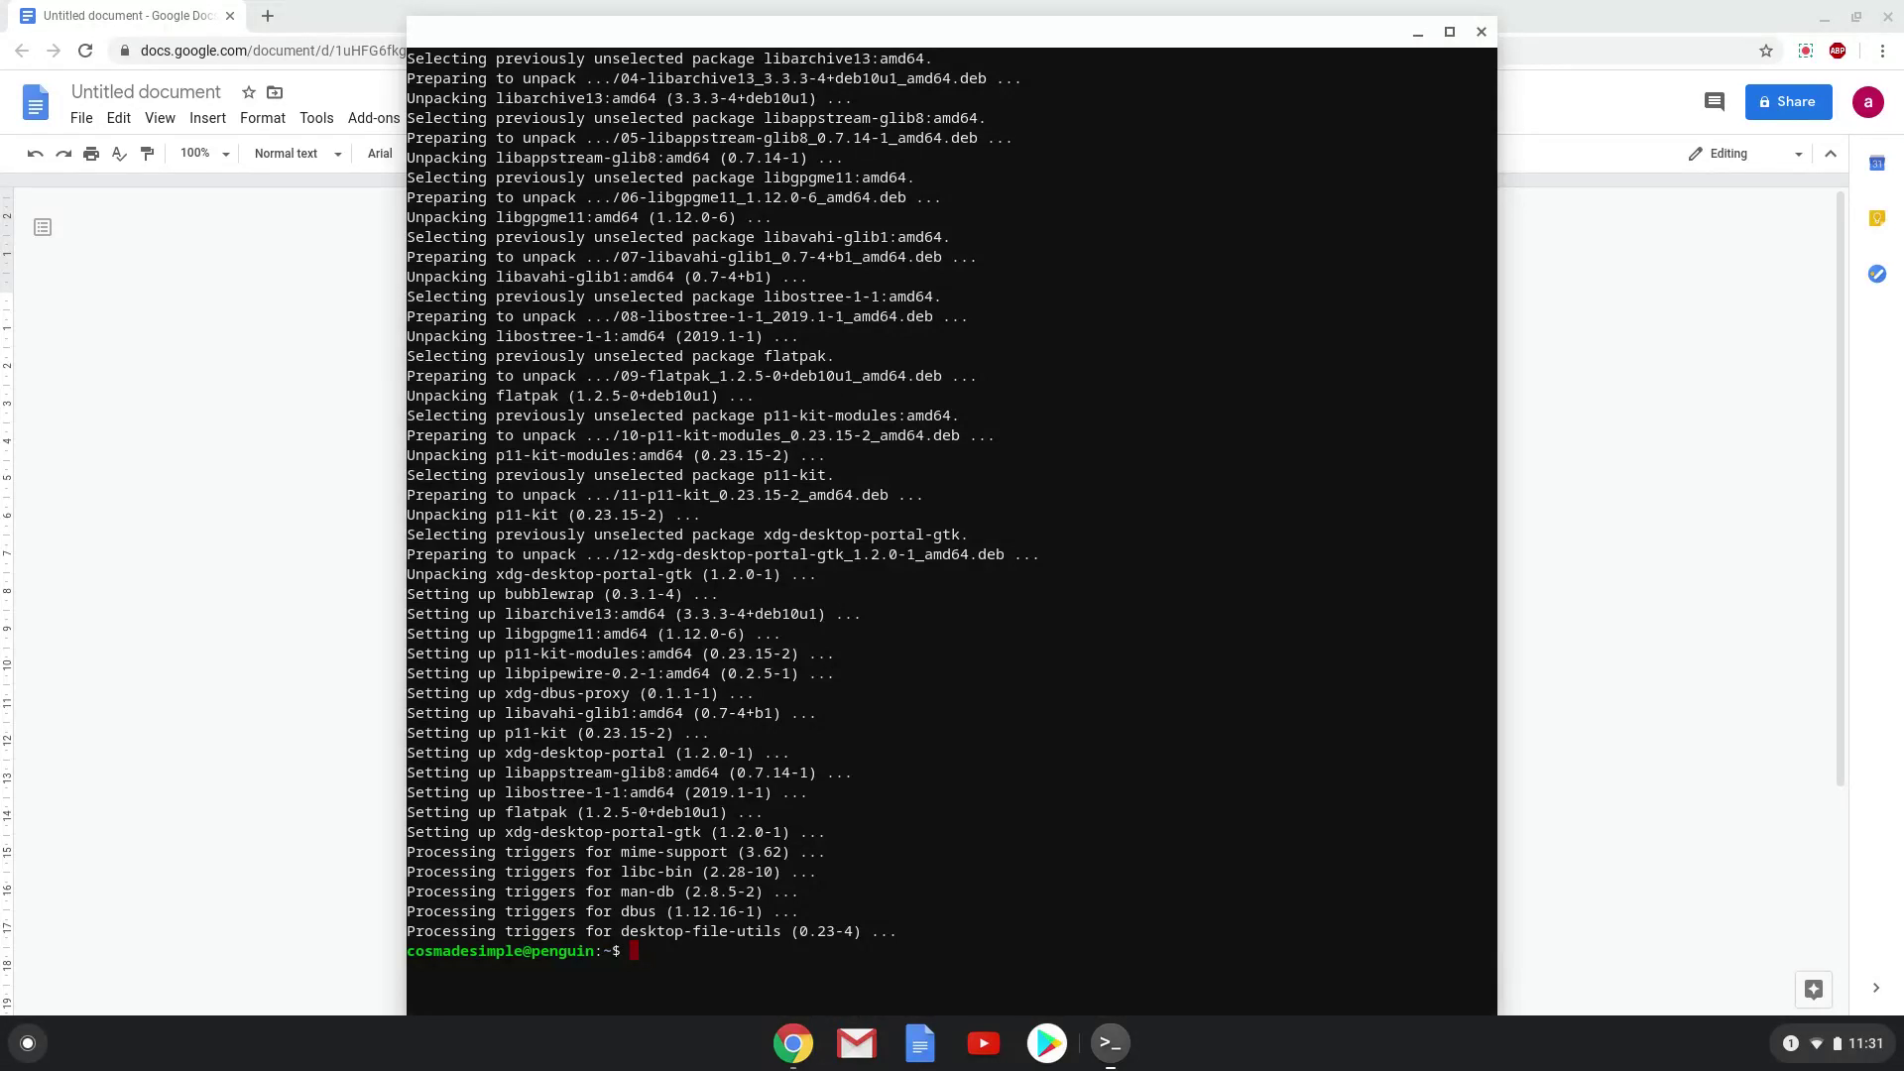
Step: Copy the 'flatpak remote-add' Flathub line from the document and run it in the Terminal
left_click(286, 425)
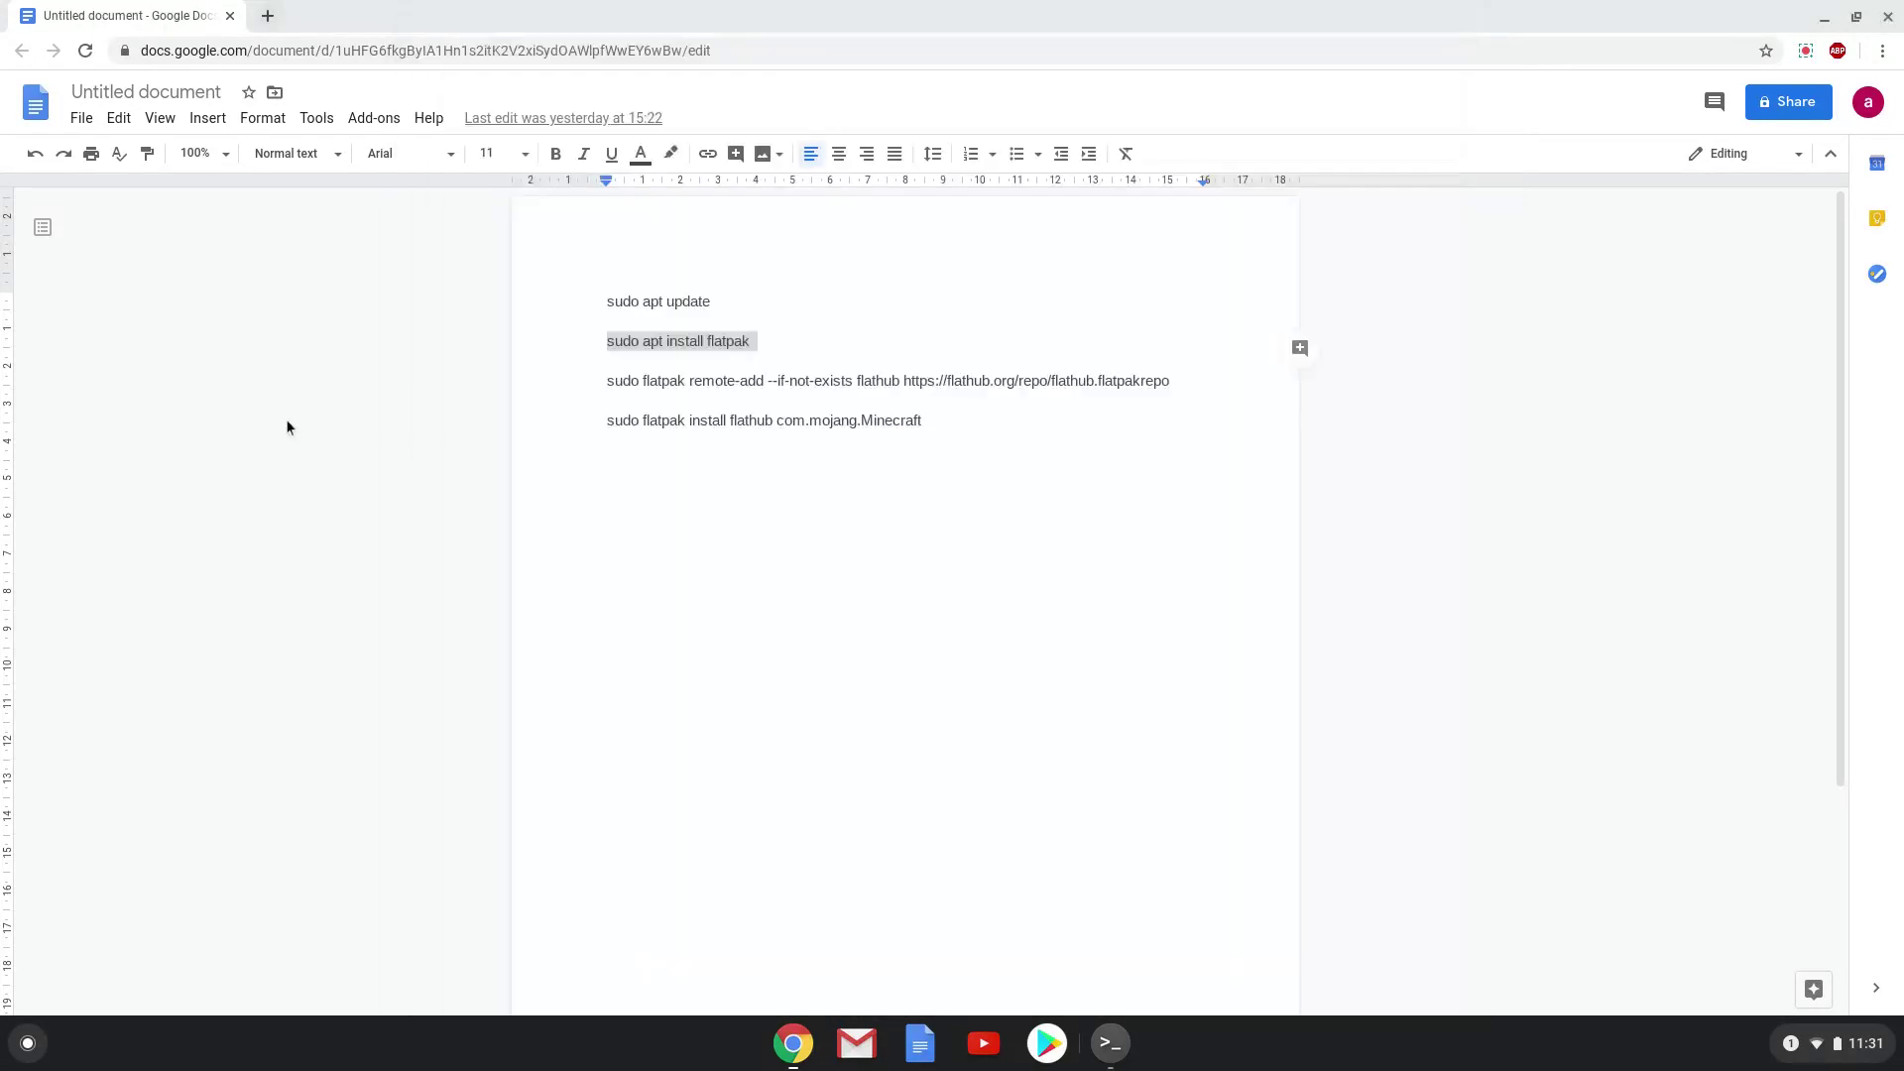
triple_click(709, 381)
right_click(708, 387)
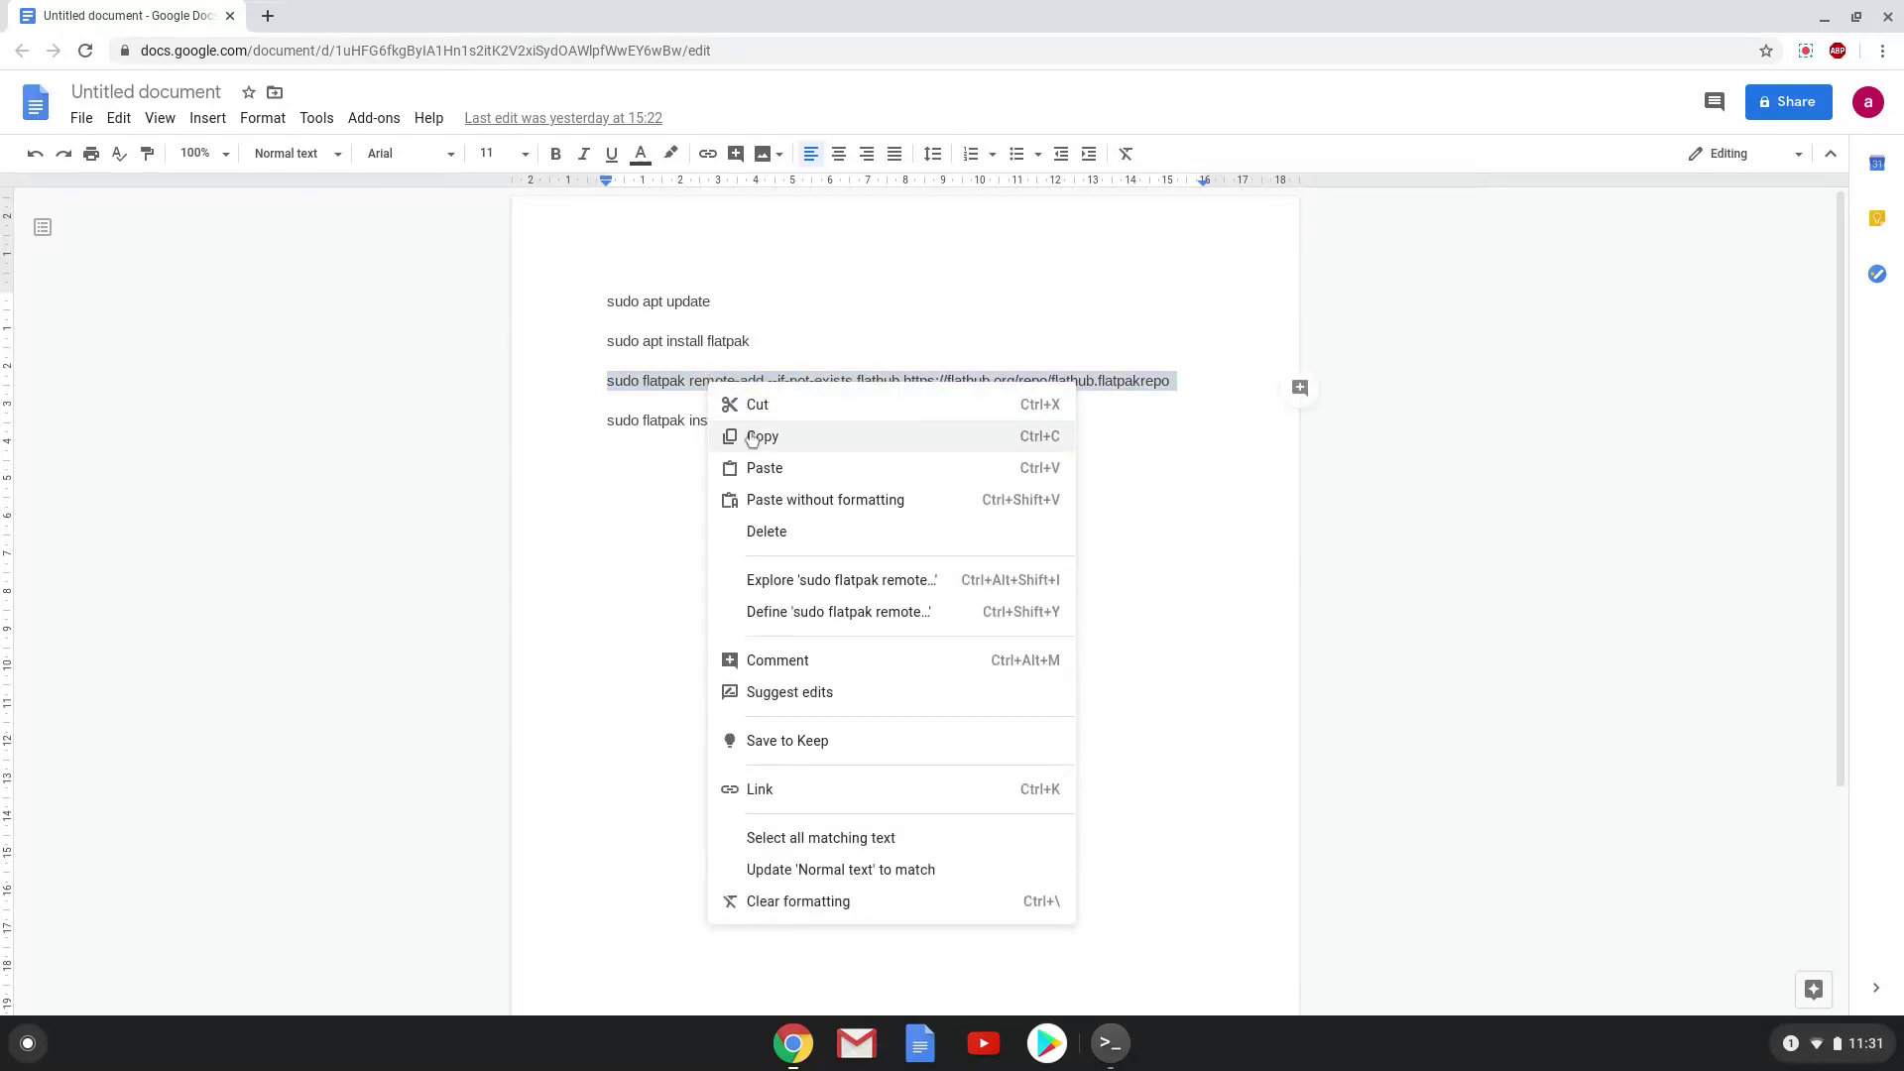
left_click(752, 439)
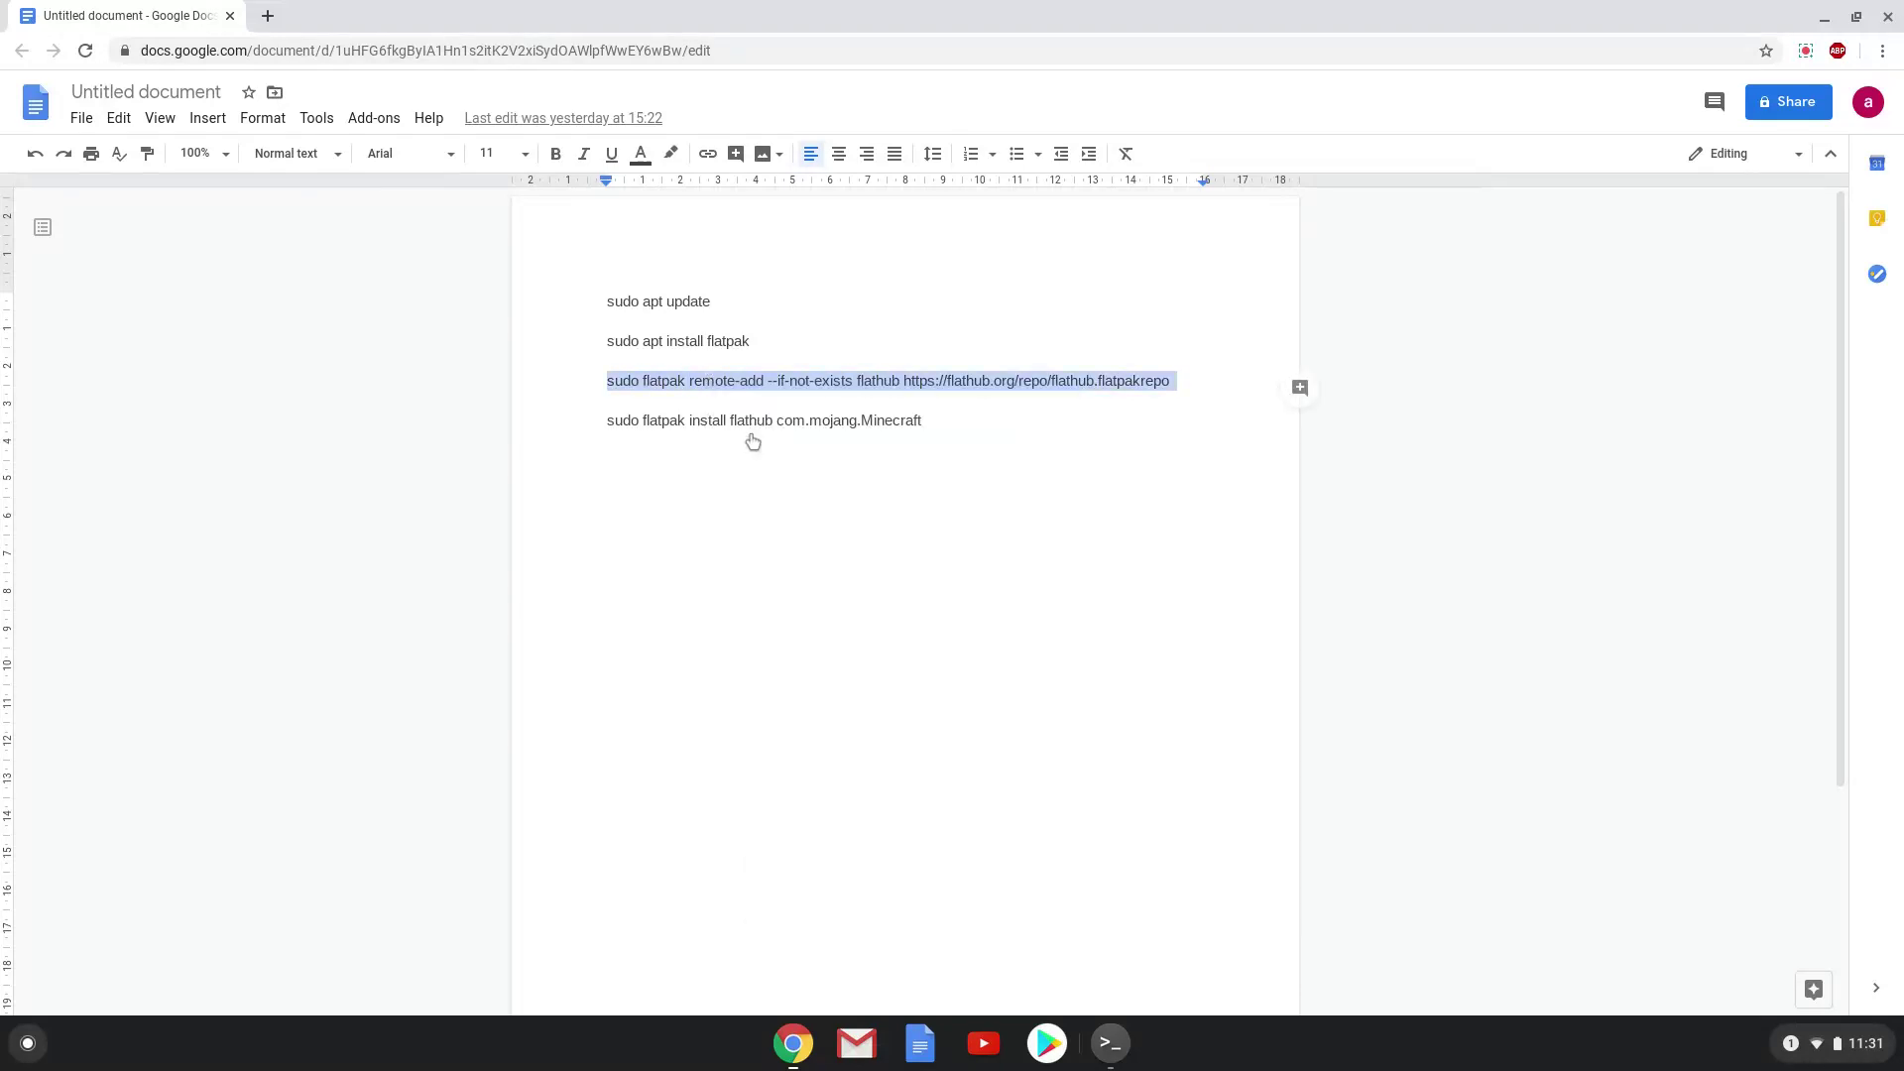
left_click(1091, 1039)
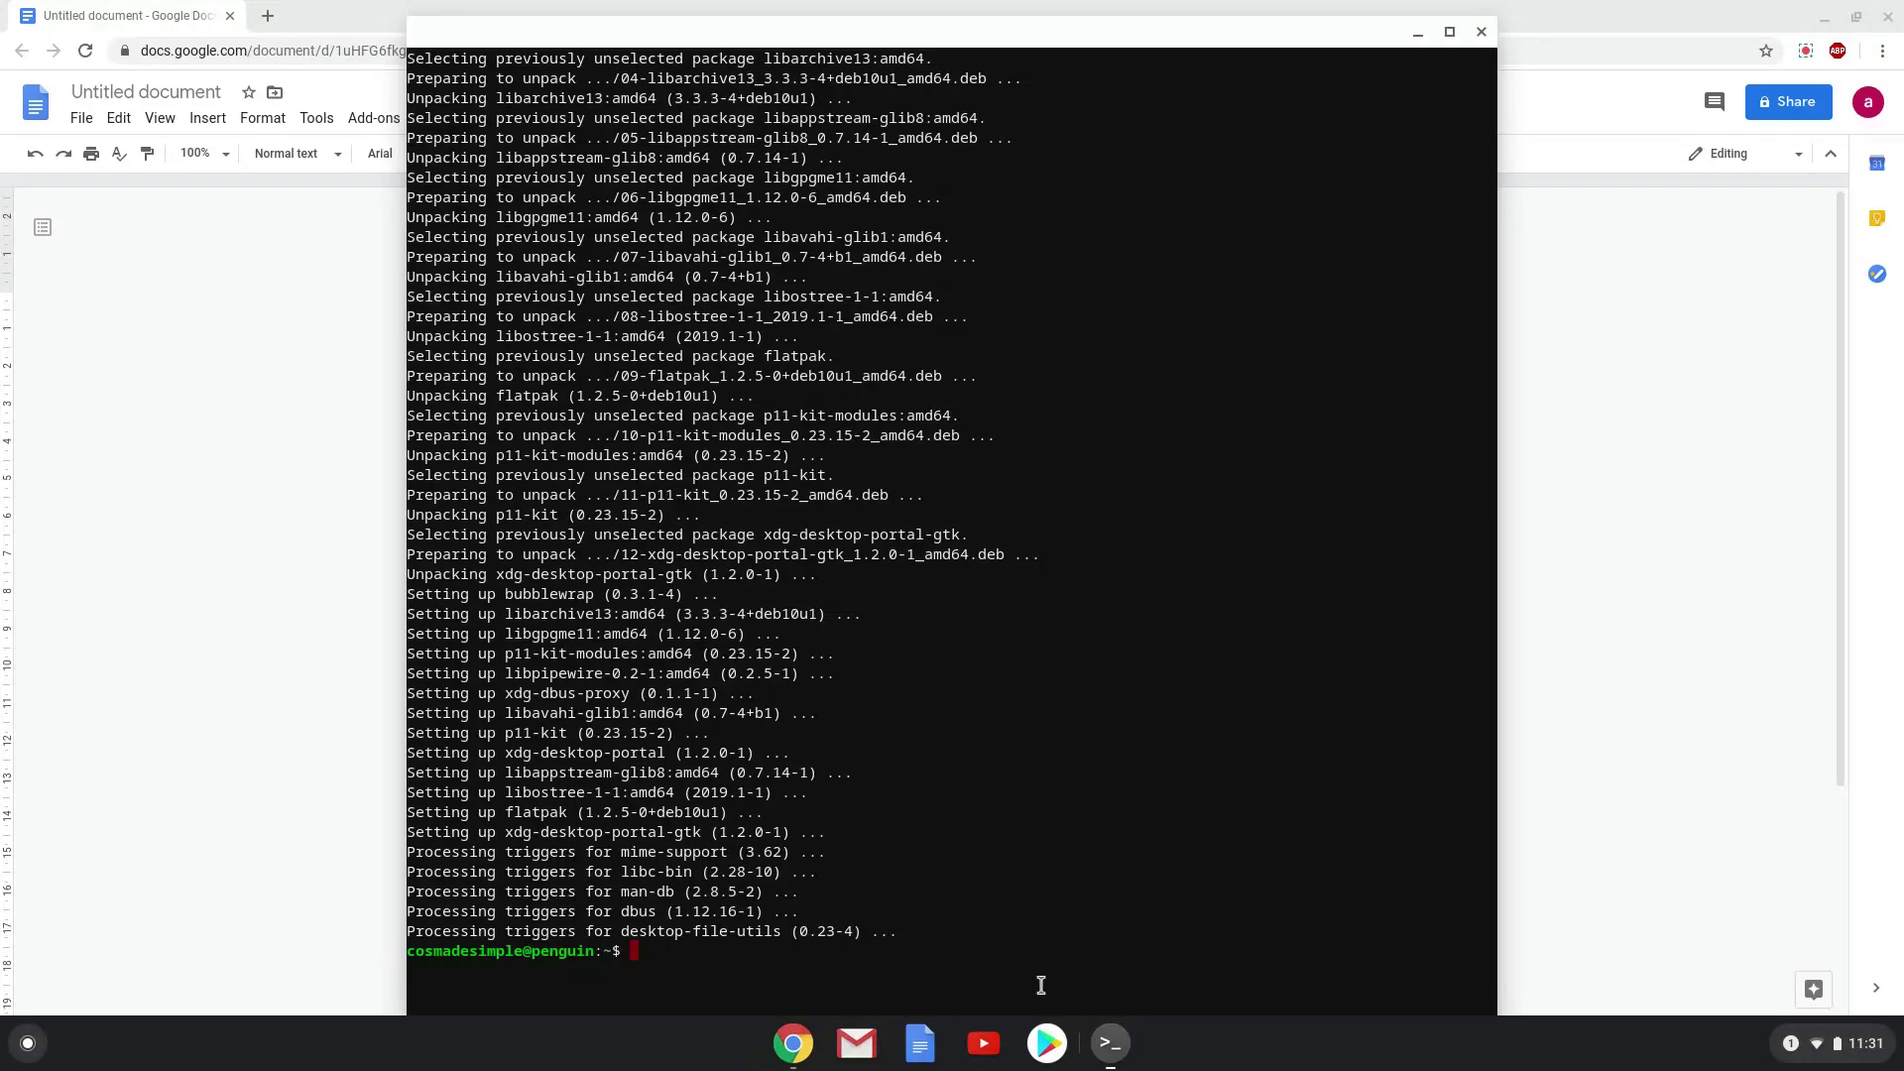
key("ctrl+shift+v")
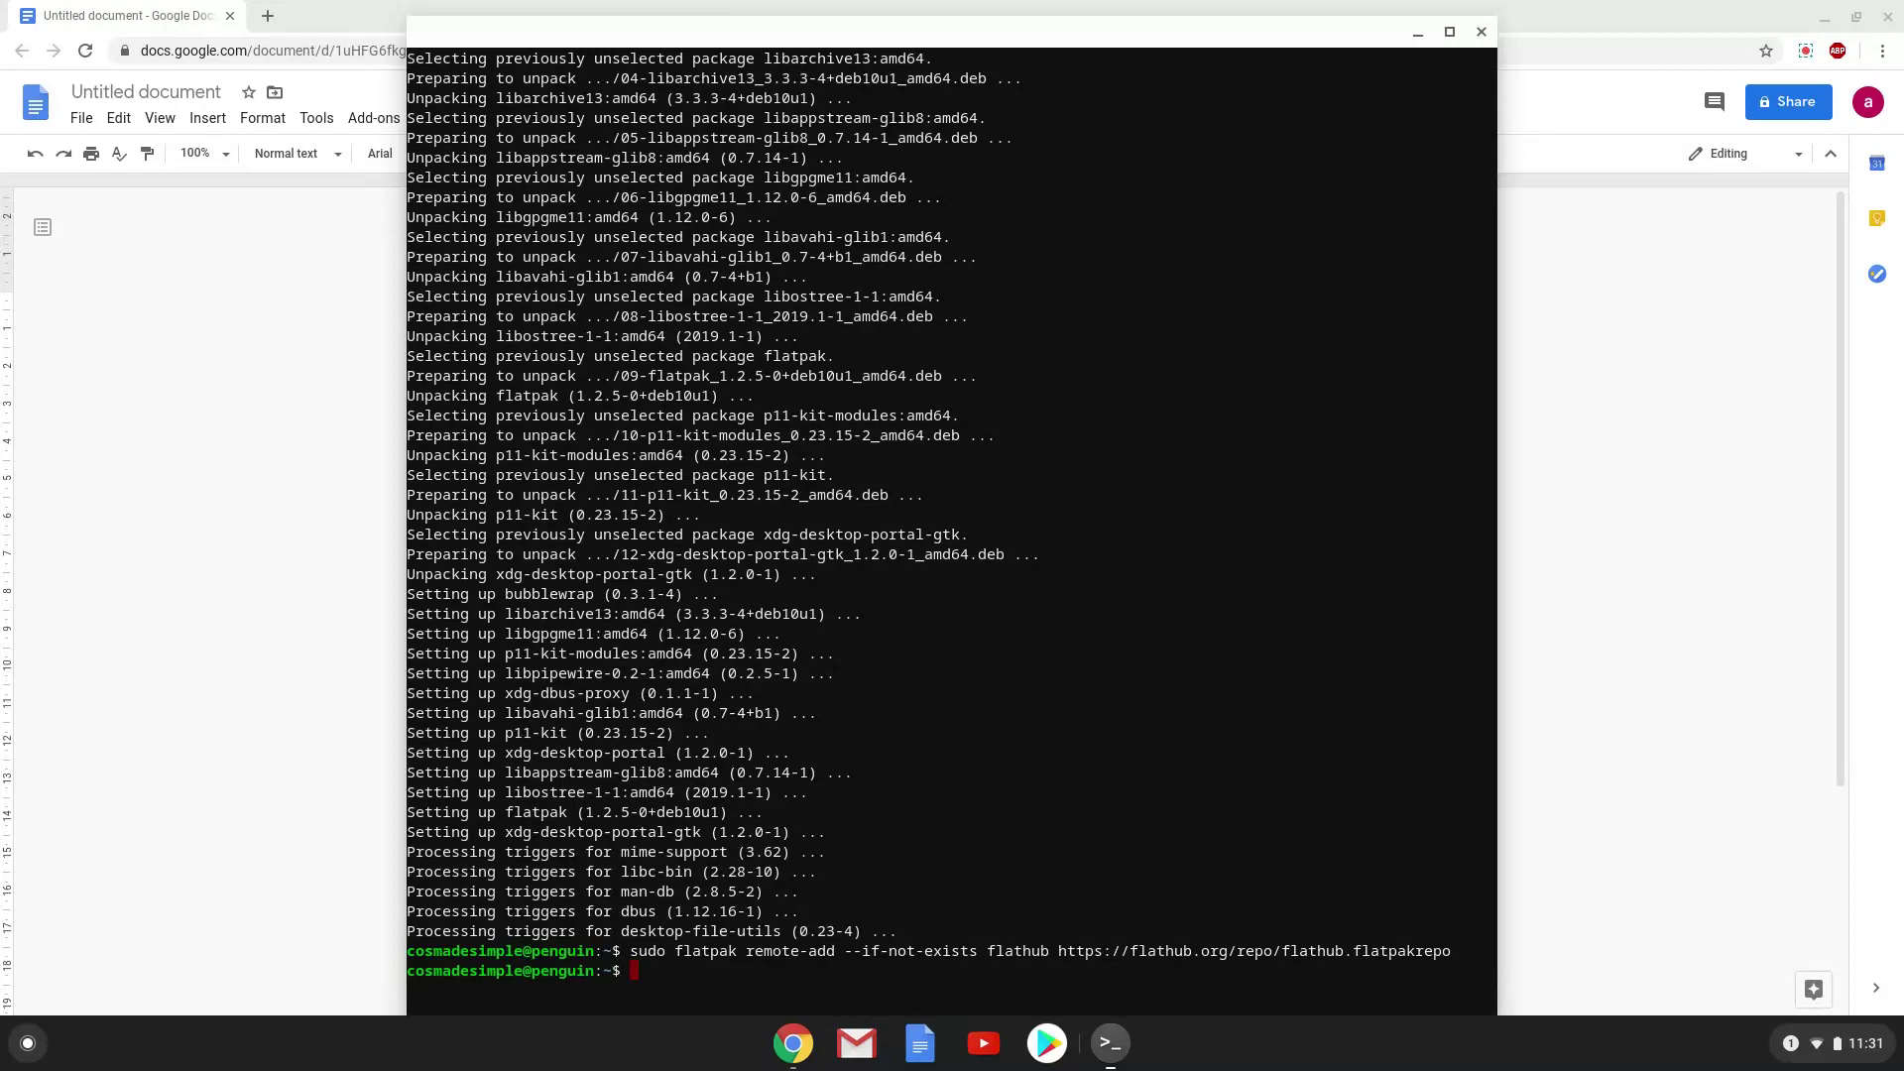
Step: Copy the 'sudo flatpak install flathub com.mojang.Minecraft' line from the document
left_click(302, 702)
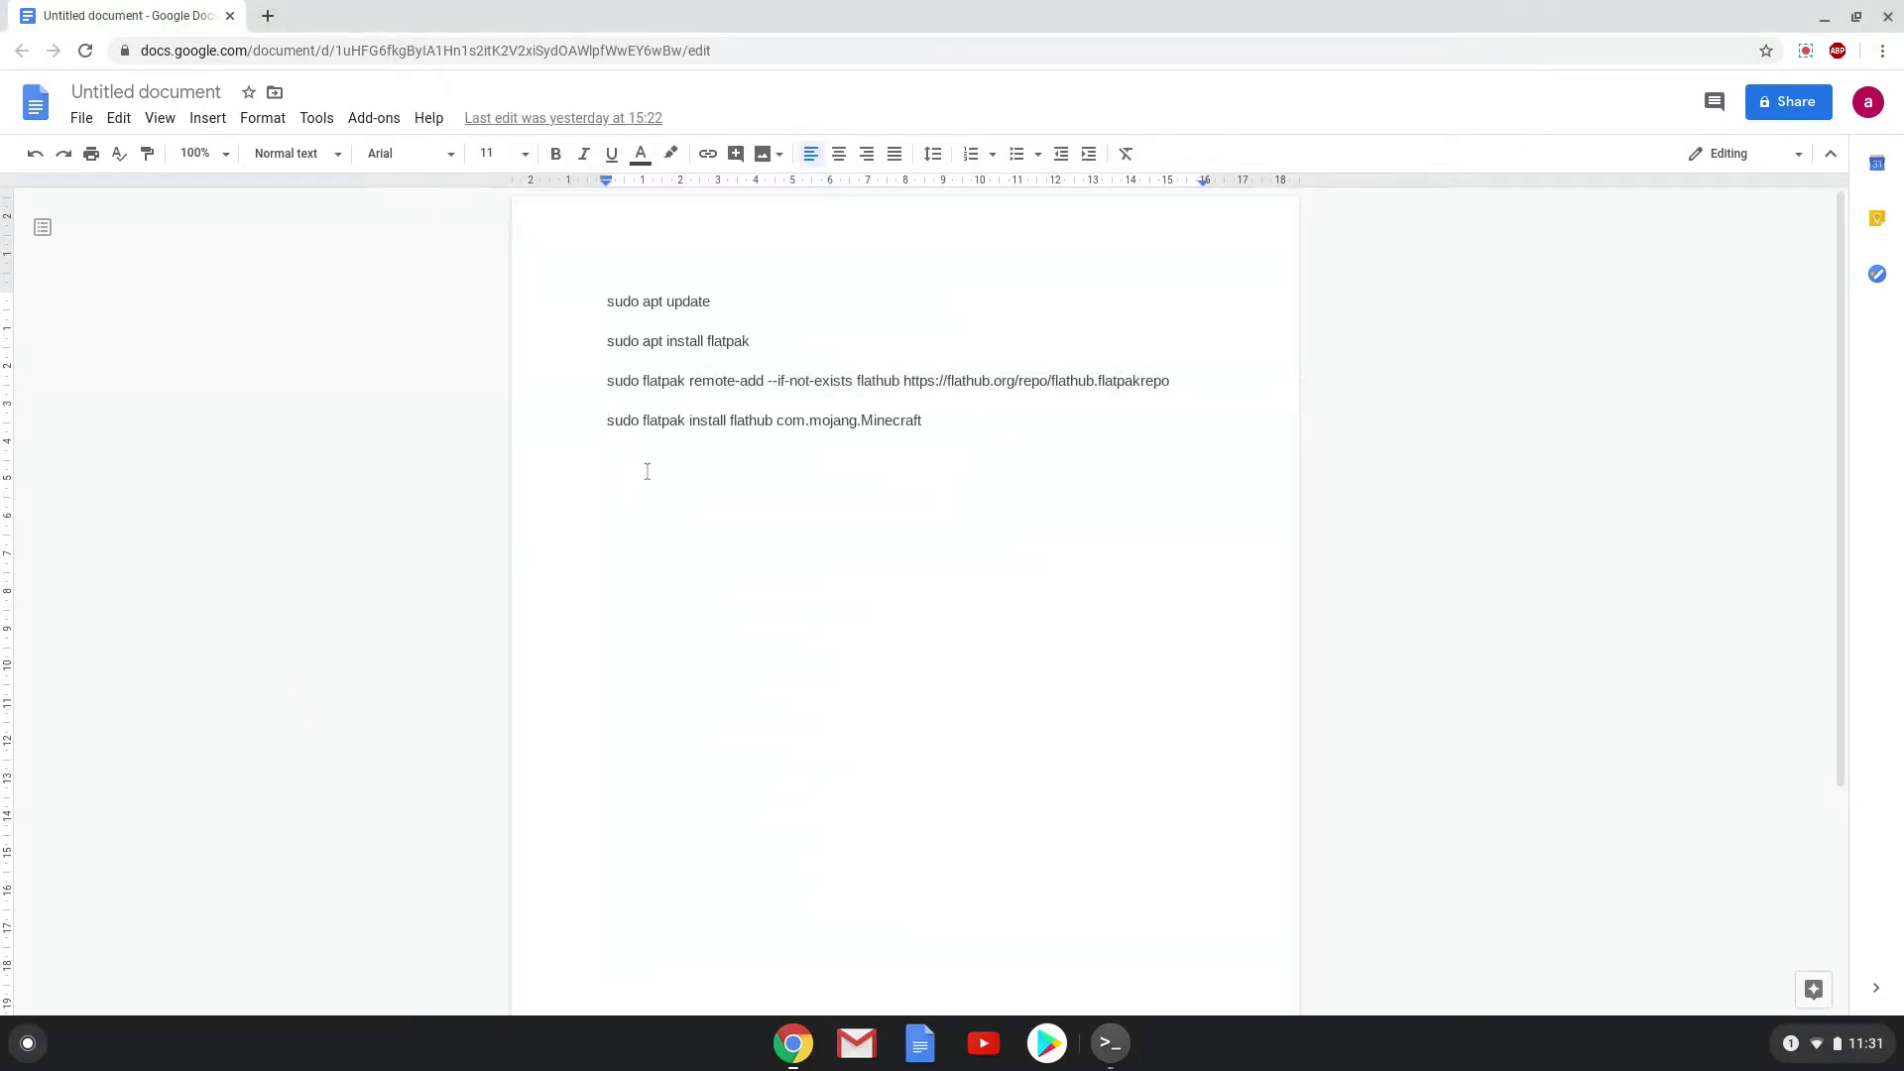
triple_click(701, 421)
right_click(701, 421)
left_click(742, 473)
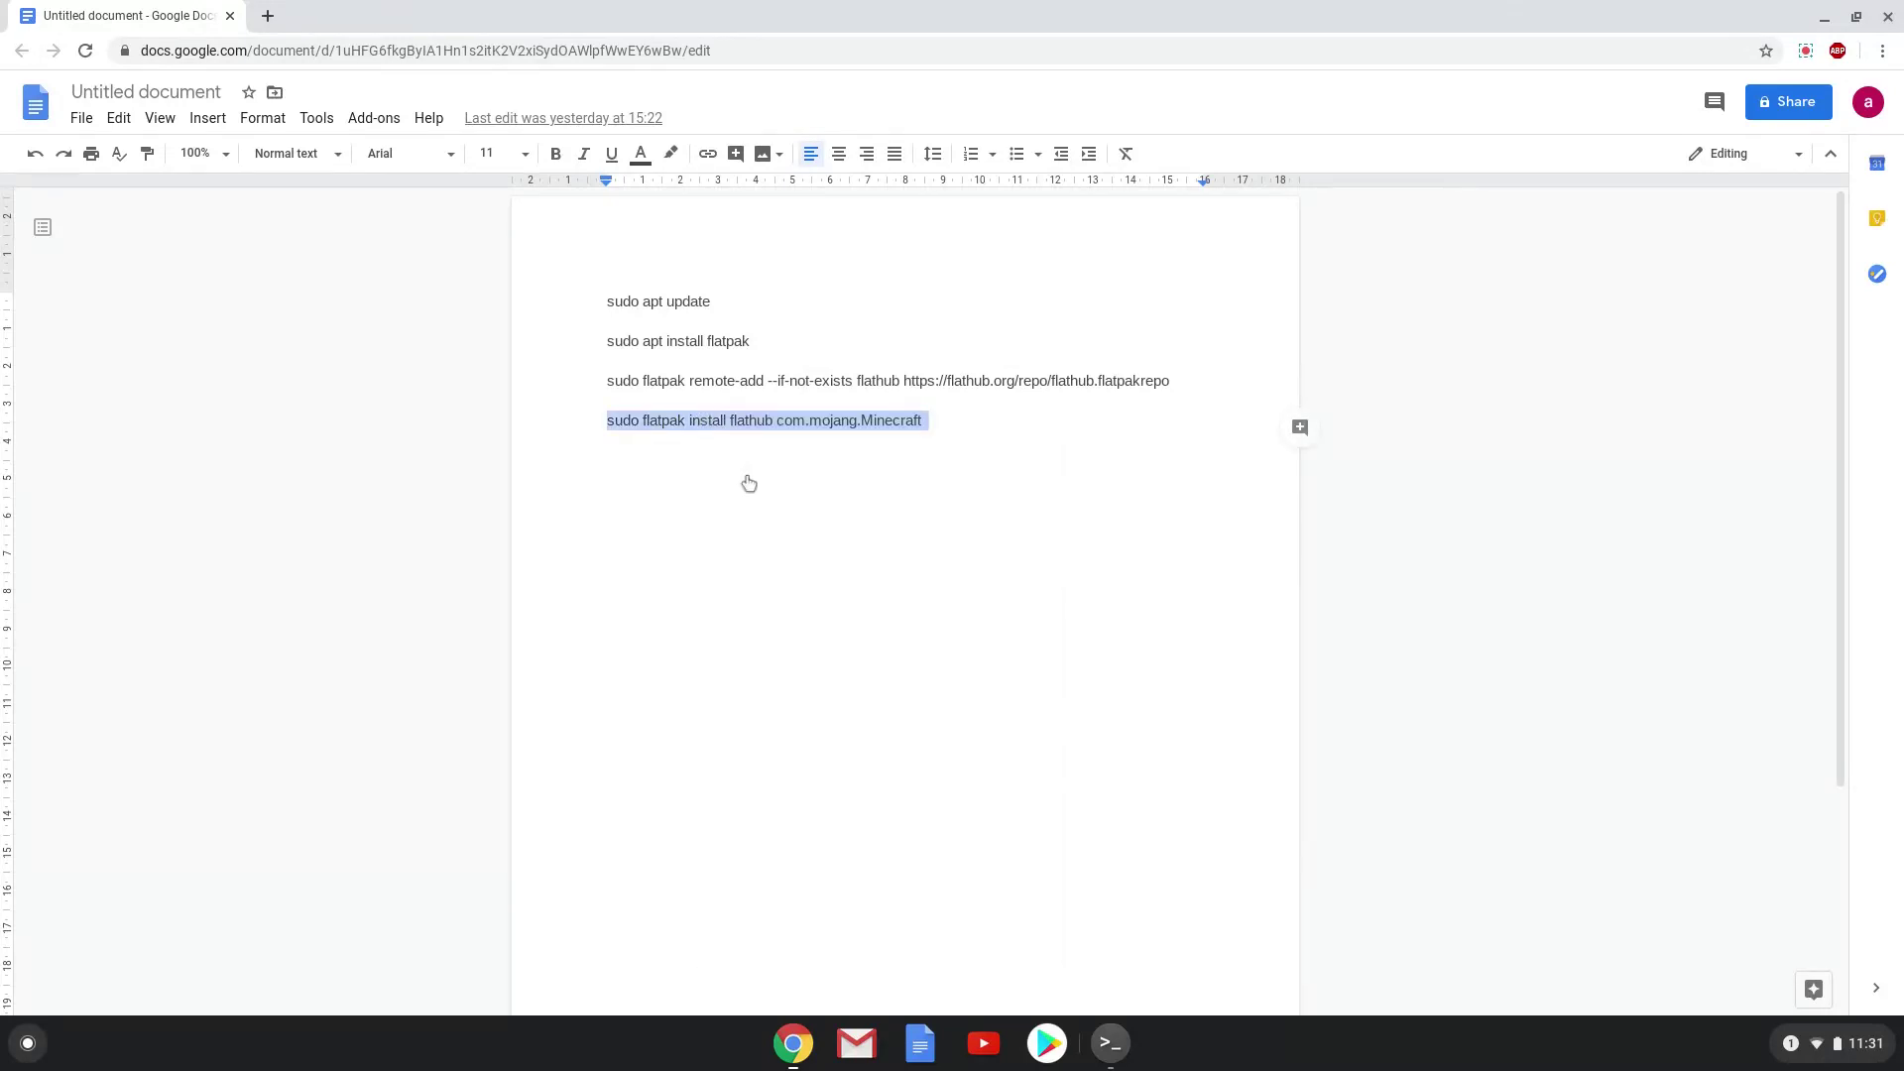
Step: Run the Minecraft install in the Terminal, accepting the runtime and five-package prompts
left_click(1110, 1053)
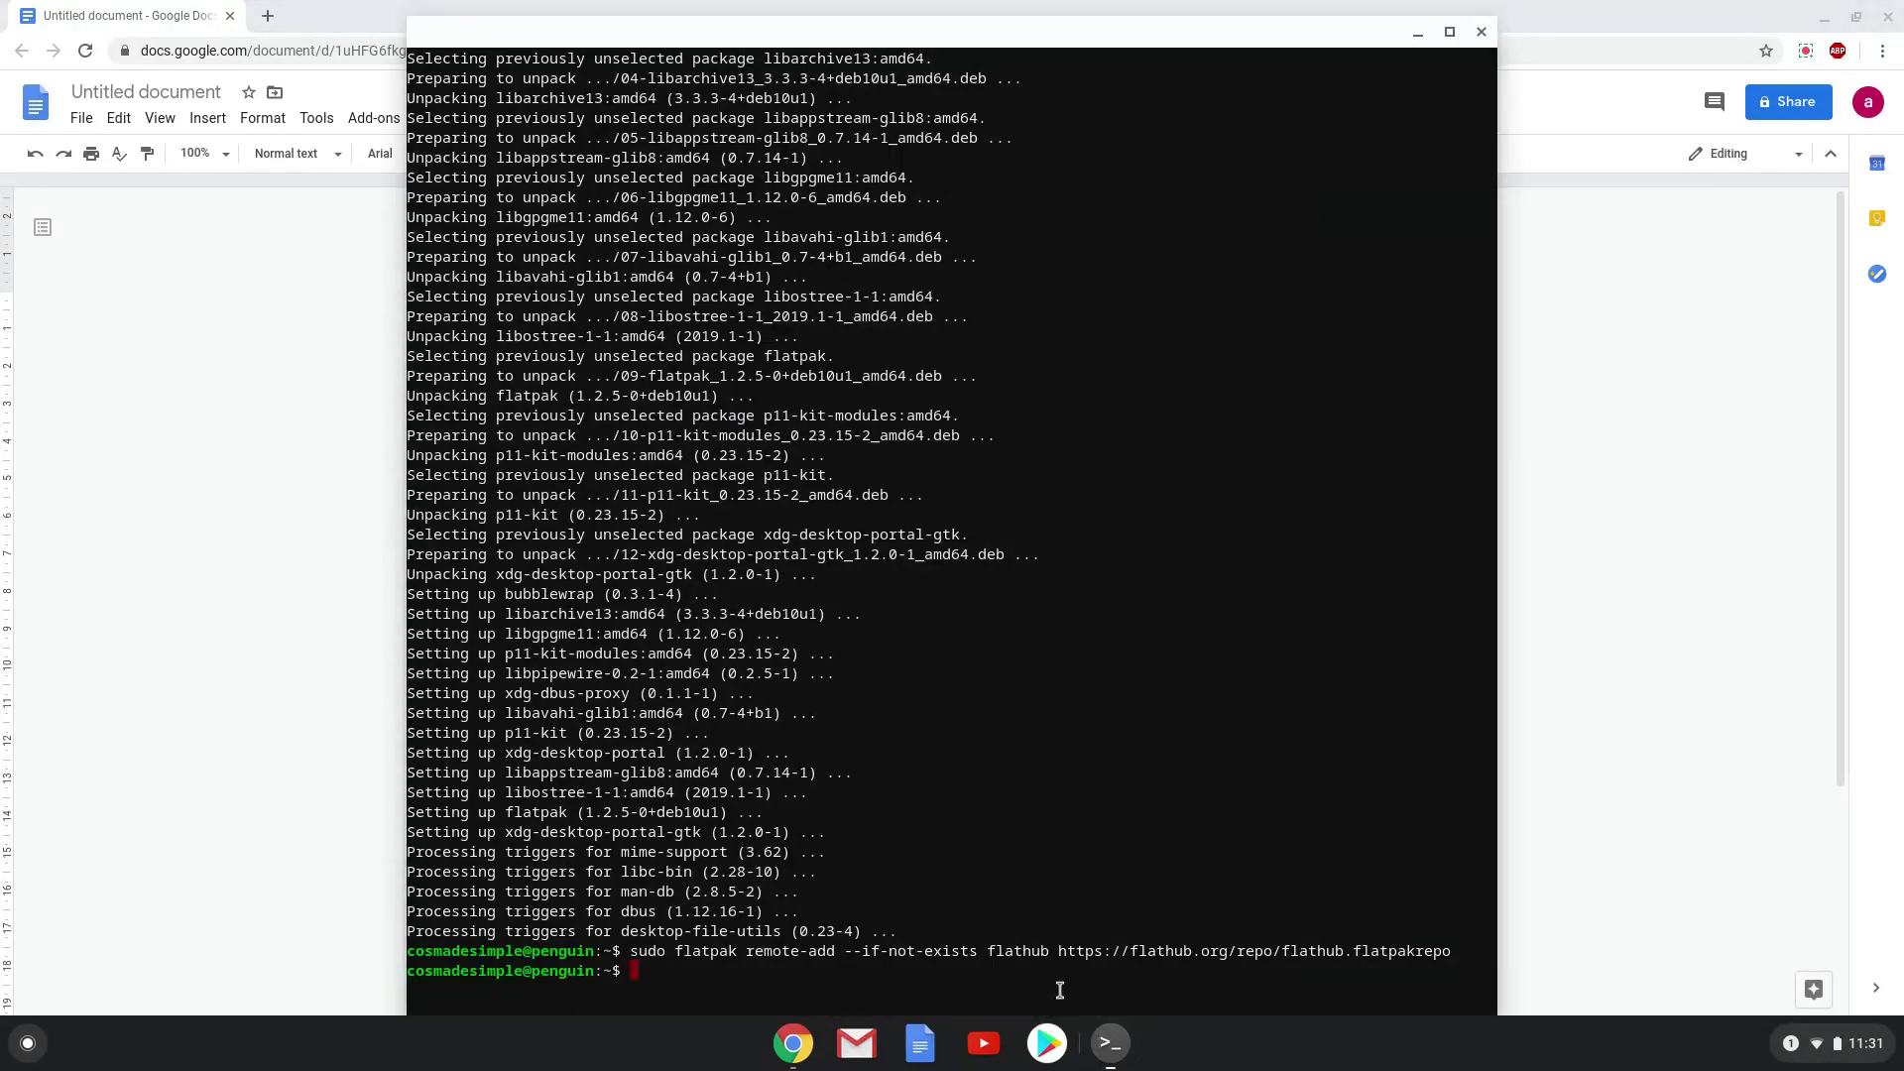
key("ctrl+shift+v")
key("Return")
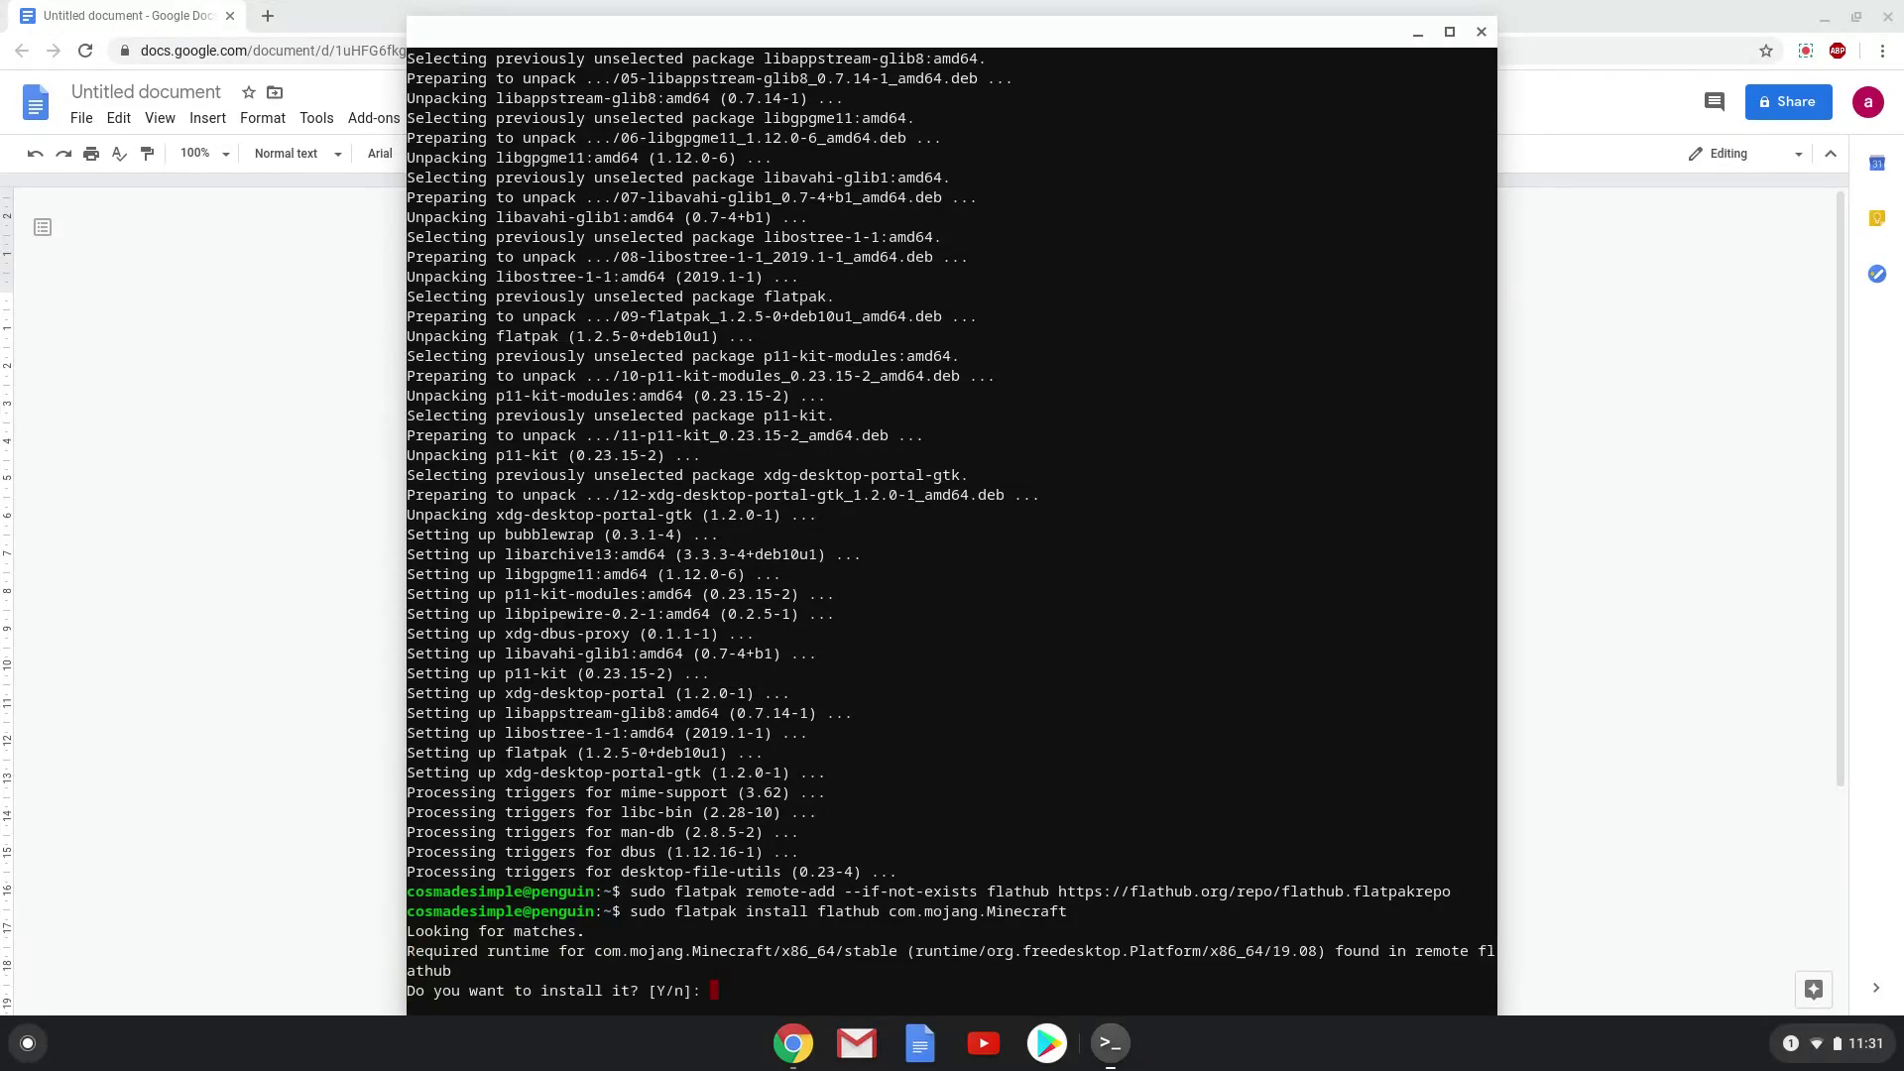
key("Return")
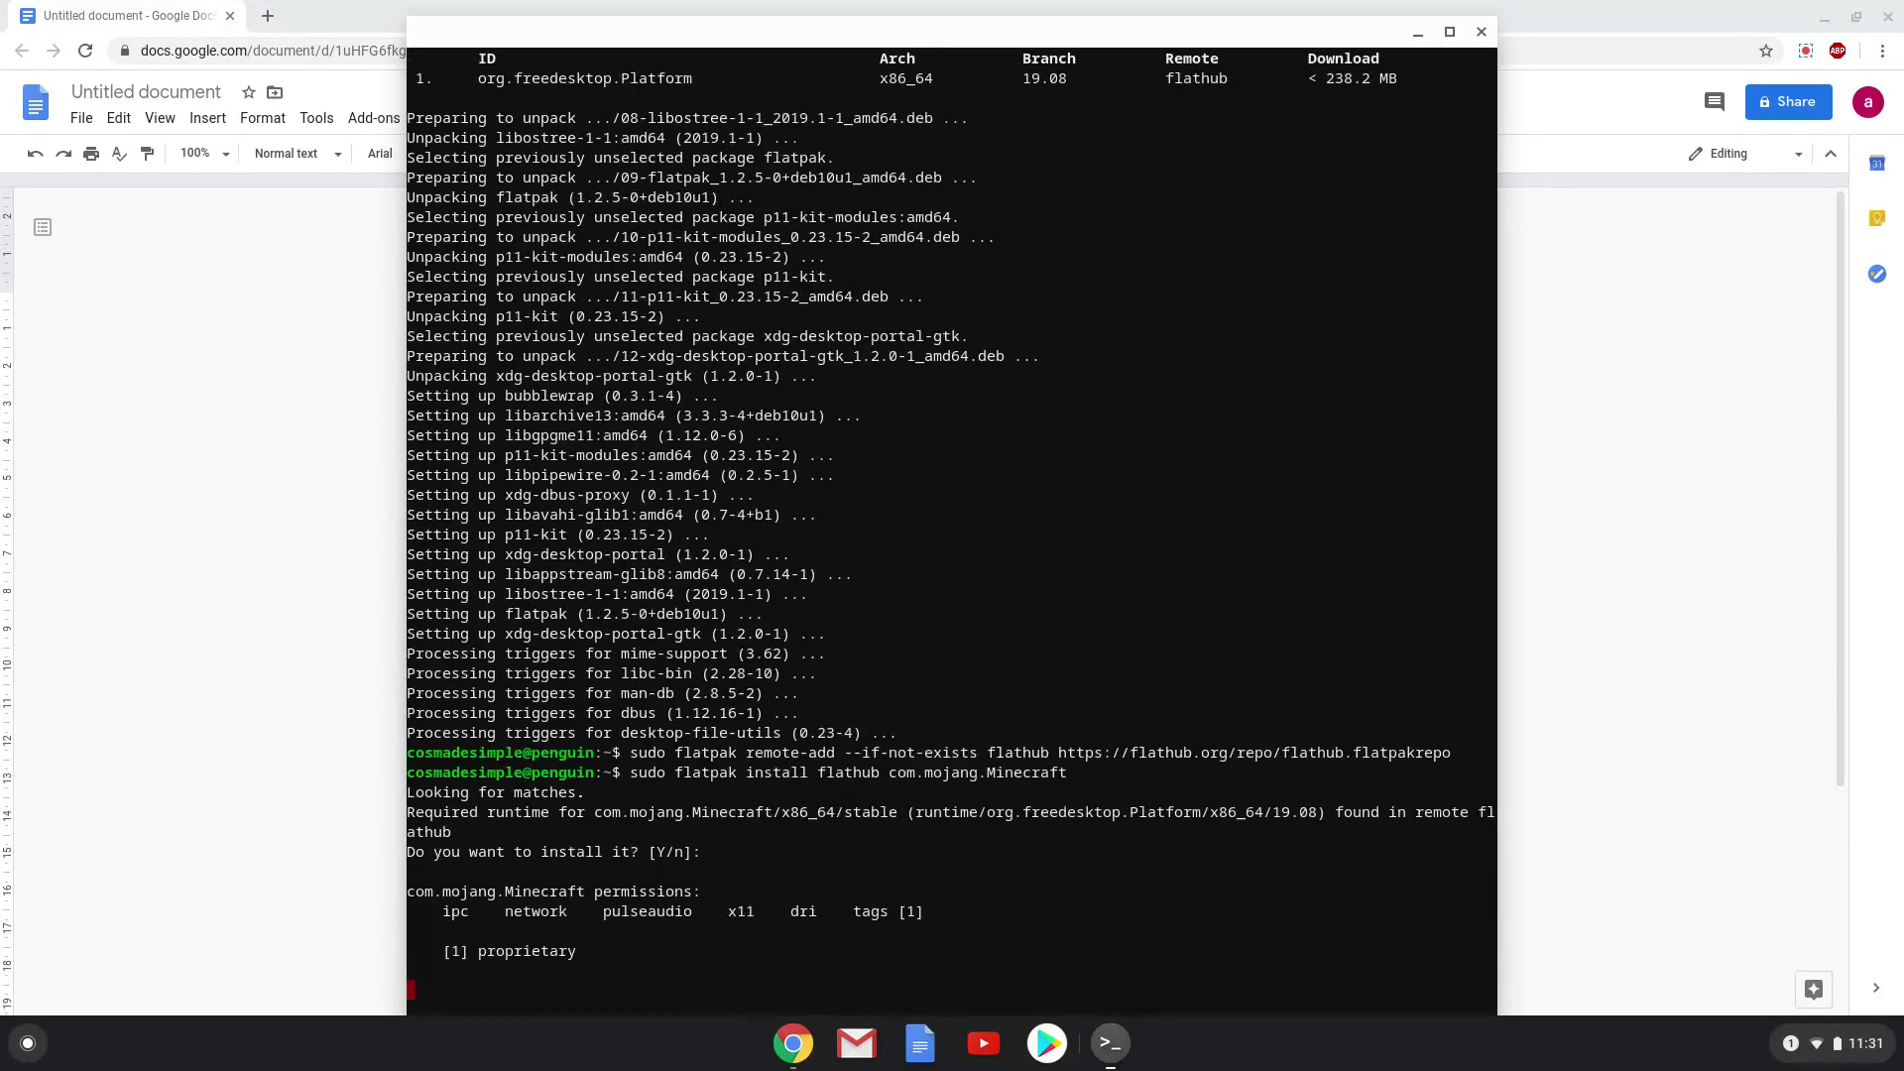
key("Return")
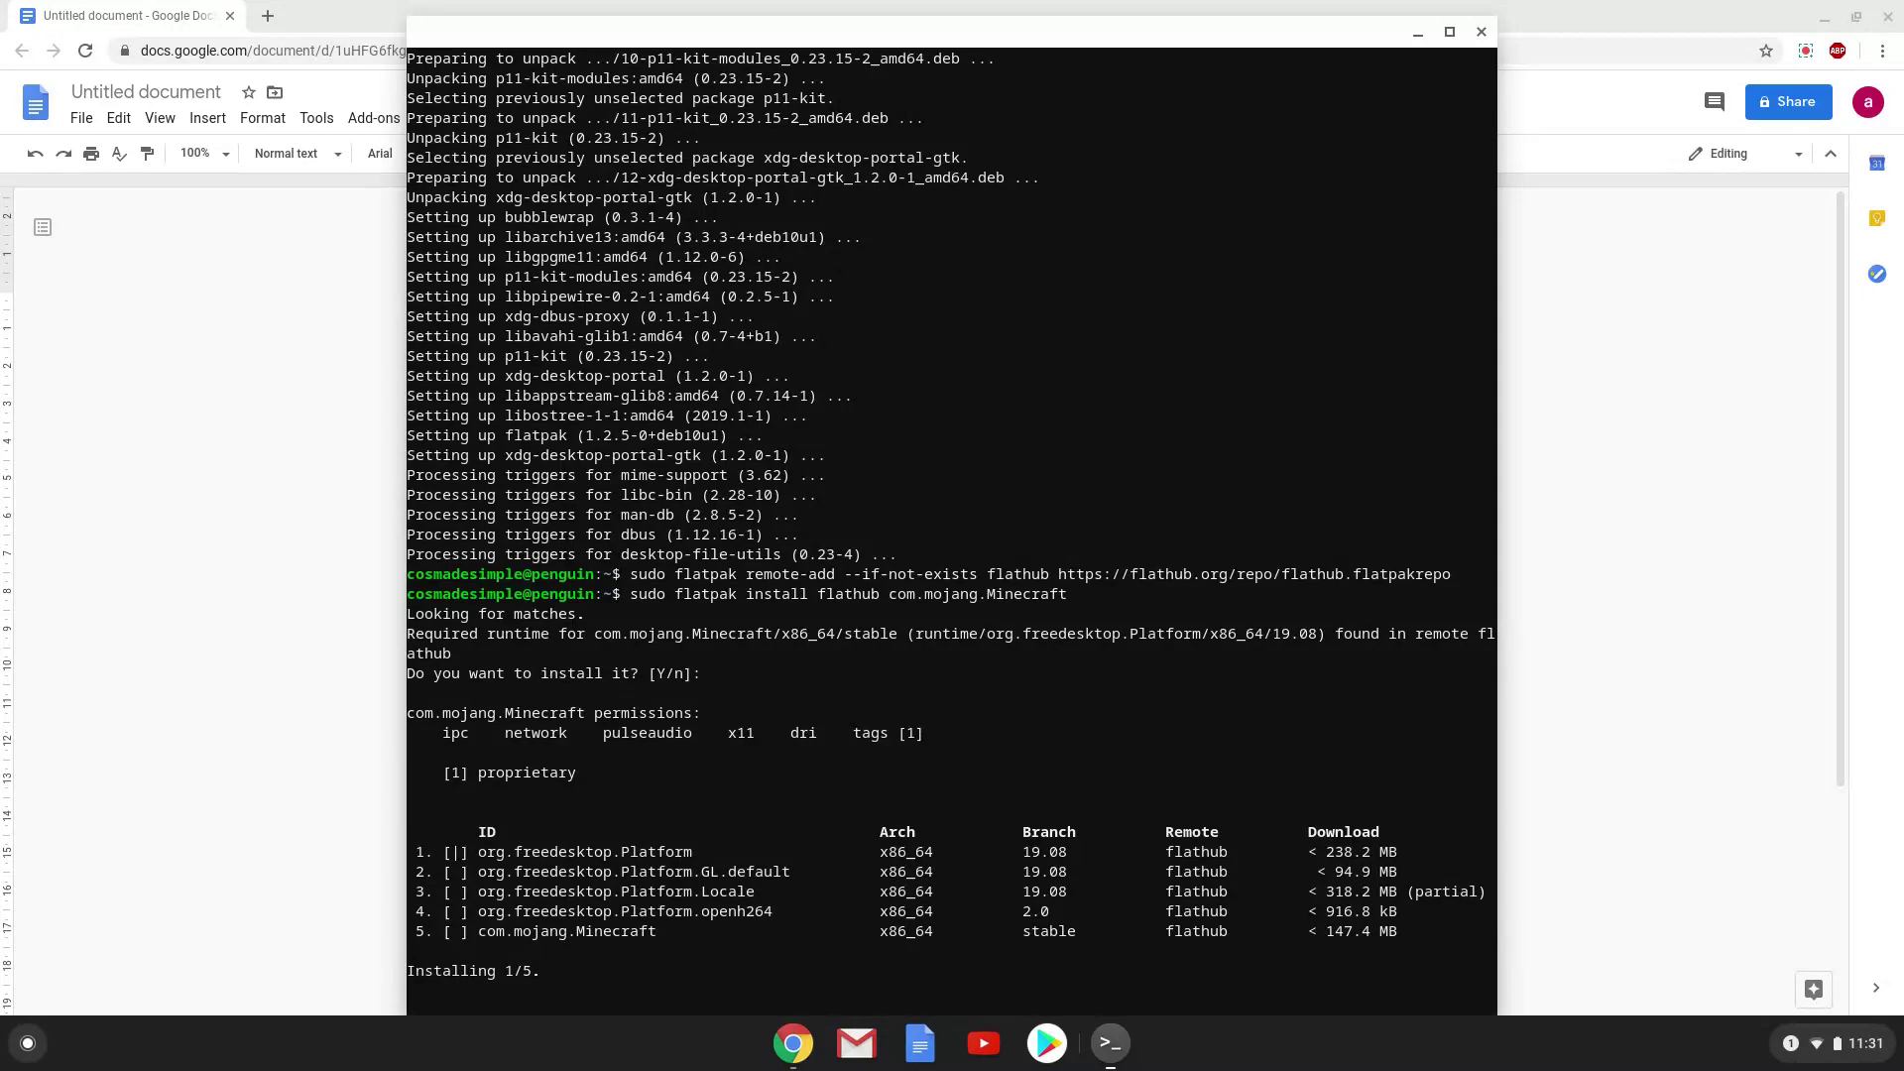